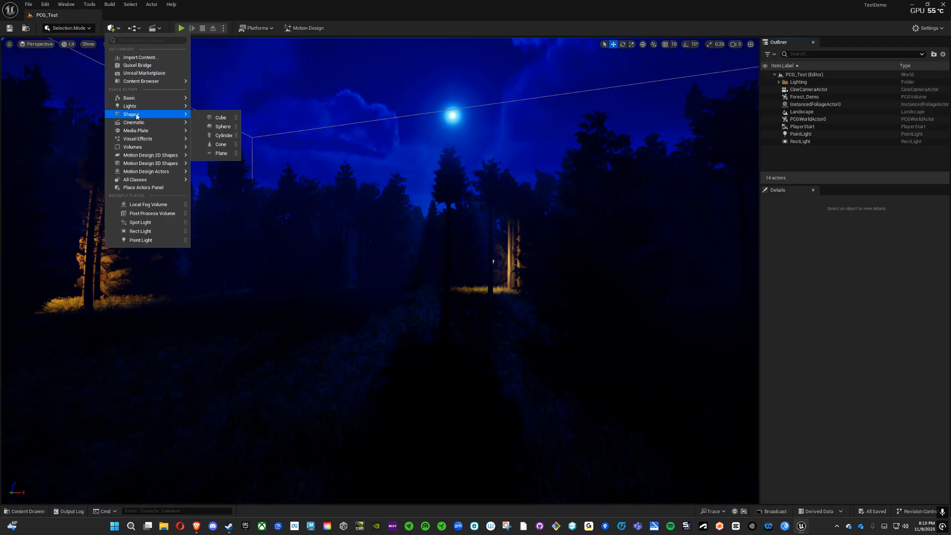
- Add a Post Process Volume to the level and reposition it in front of the forest path
mouse_move(141, 139)
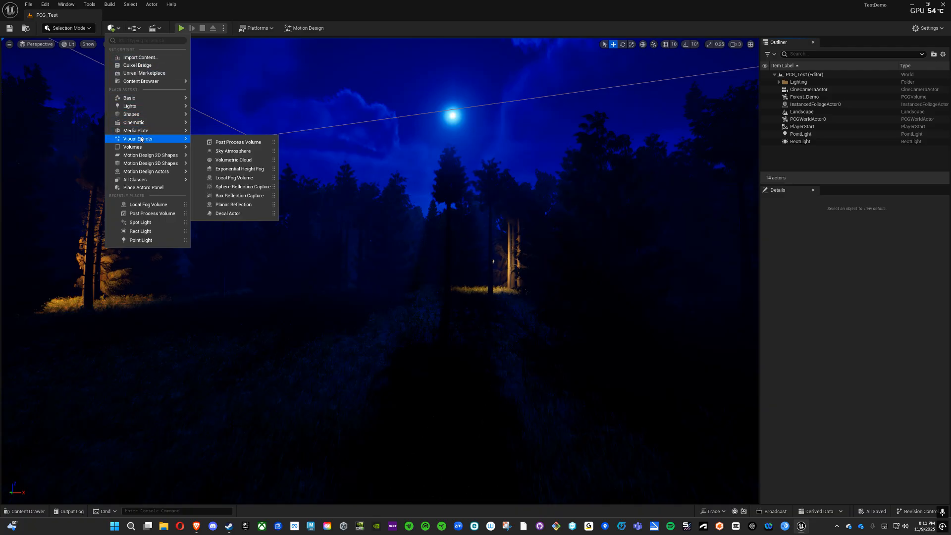
left_click(245, 143)
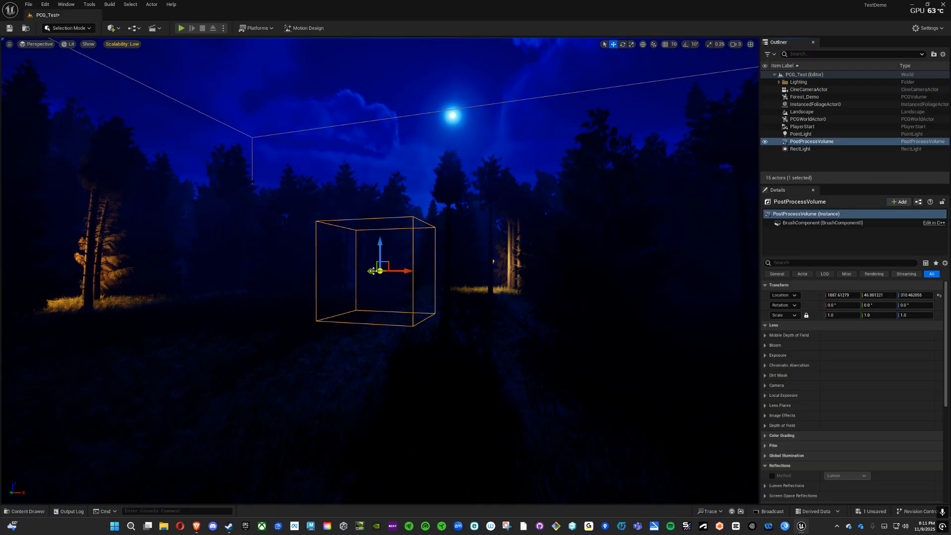
left_click_drag(378, 270, 408, 270)
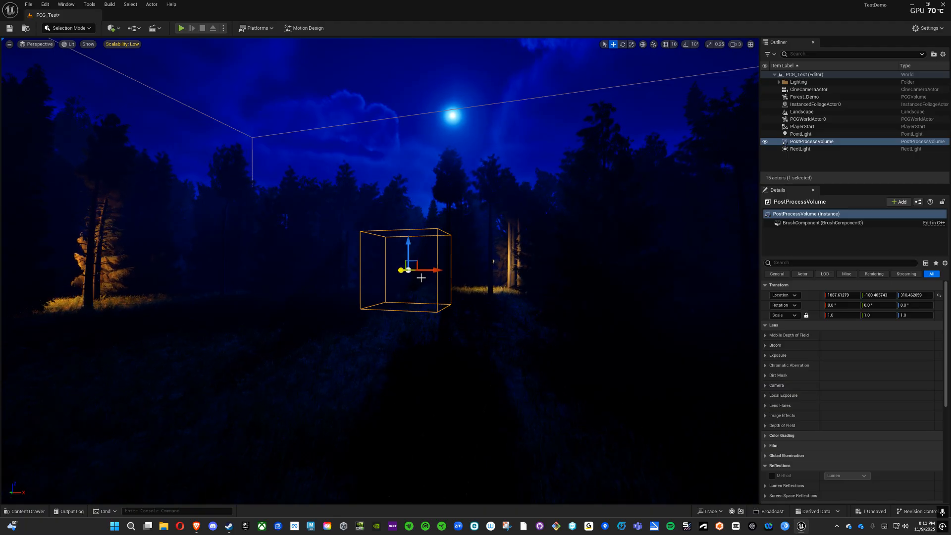
left_click_drag(434, 272, 412, 270)
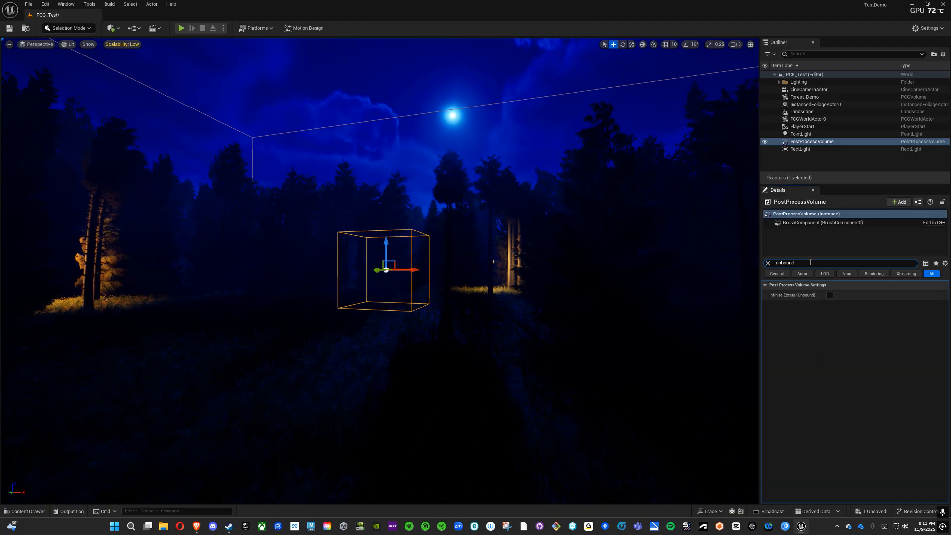
- Enable Infinite Extent (Unbound) for the post process volume and move it farther back in the scene
left_click(831, 295)
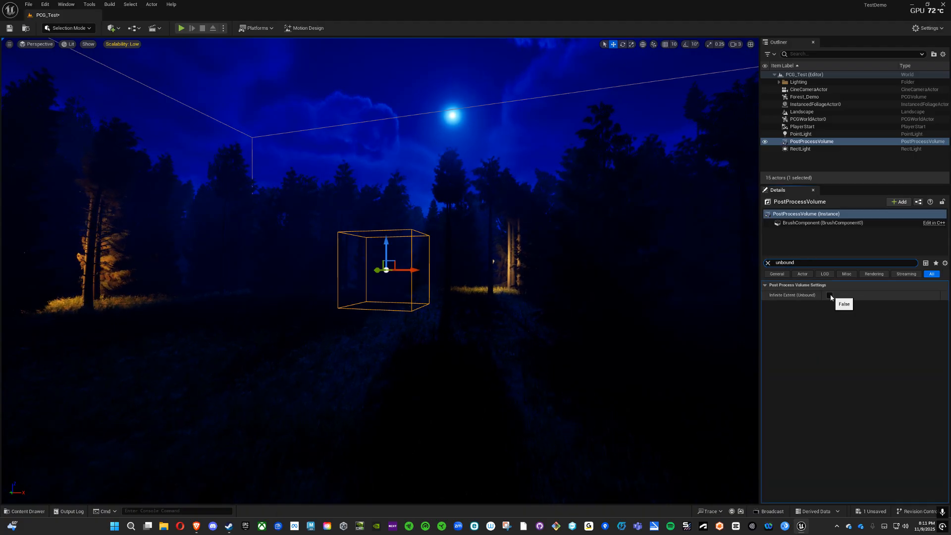
left_click(768, 263)
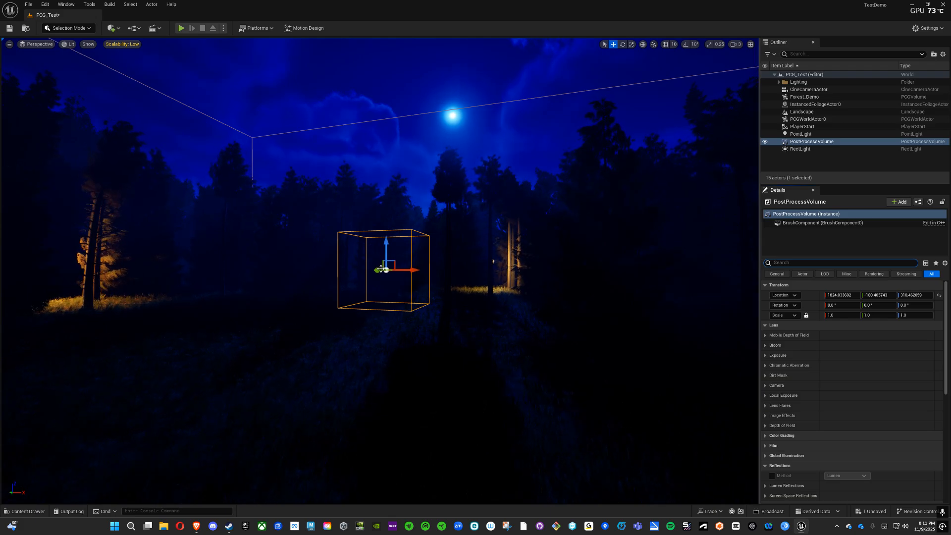
mouse_move(378, 270)
left_mouse_down()
mouse_move(416, 270)
mouse_move(271, 270)
mouse_move(388, 270)
left_mouse_up()
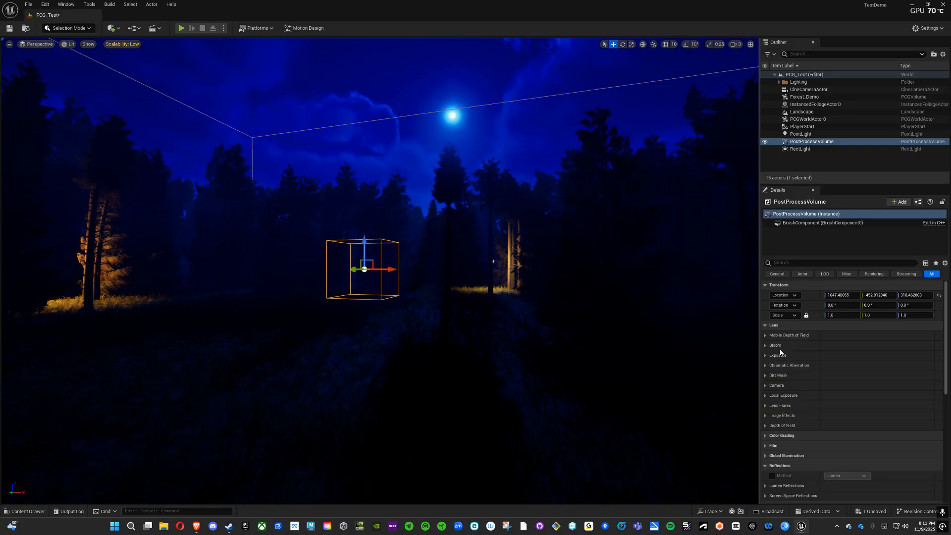
- Look through the volume's Lens settings, including Bloom, Exposure, Chromatic Aberration and Lens Flares
scroll(887, 360, "down", 1)
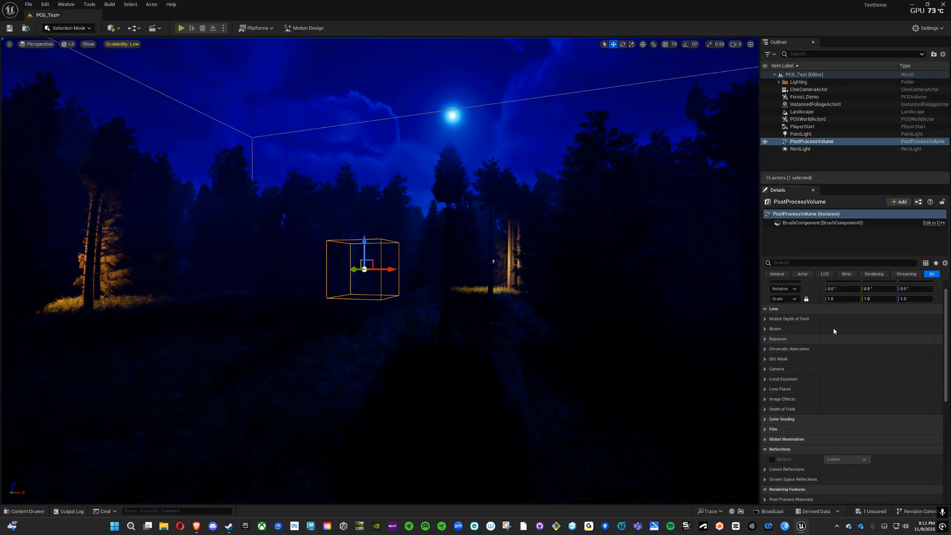
left_click(765, 330)
left_click(766, 329)
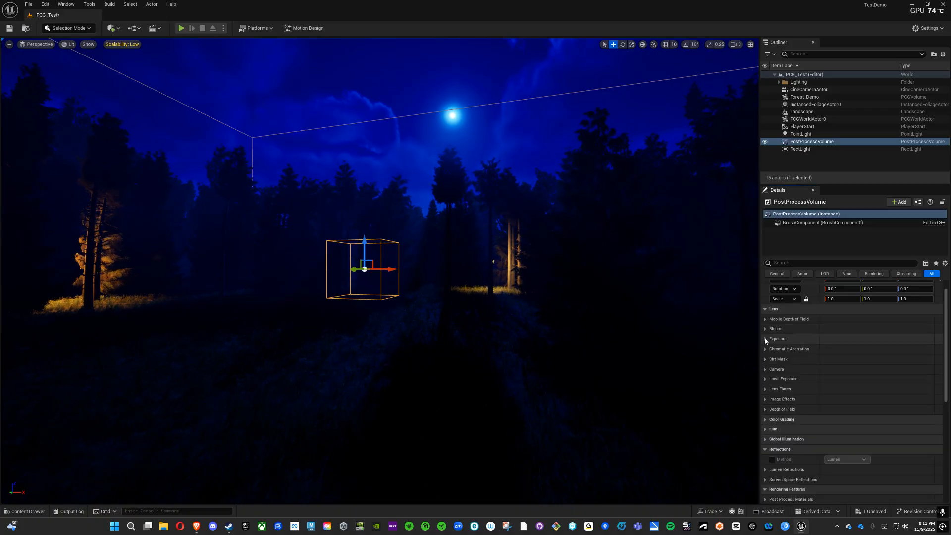
left_click(765, 339)
left_click(765, 340)
left_click(766, 349)
left_click(766, 349)
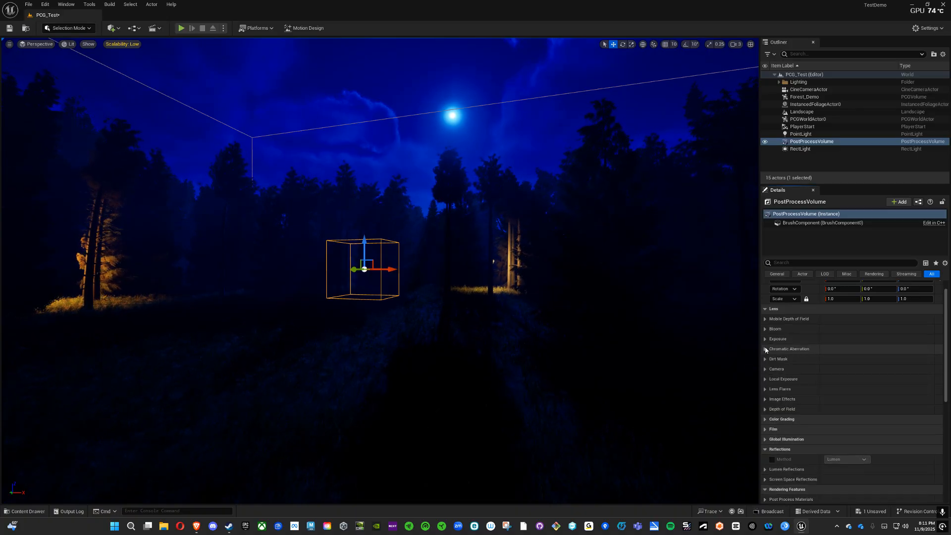
left_click(766, 389)
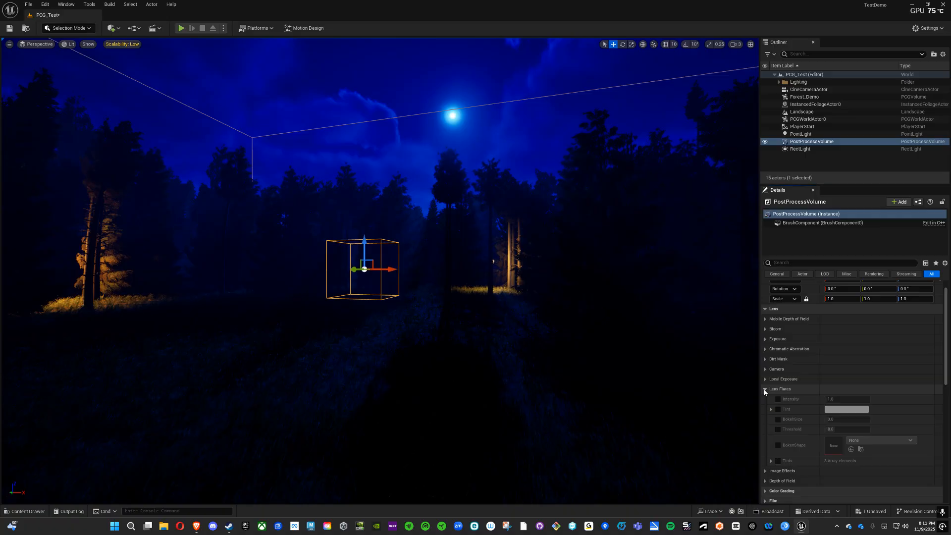
left_click(765, 389)
- Collapse Reflections, Rendering Features and Post Process Volume Settings while reviewing the remaining categories, including Color Grading and Film Grain
scroll(786, 415, "down", 3)
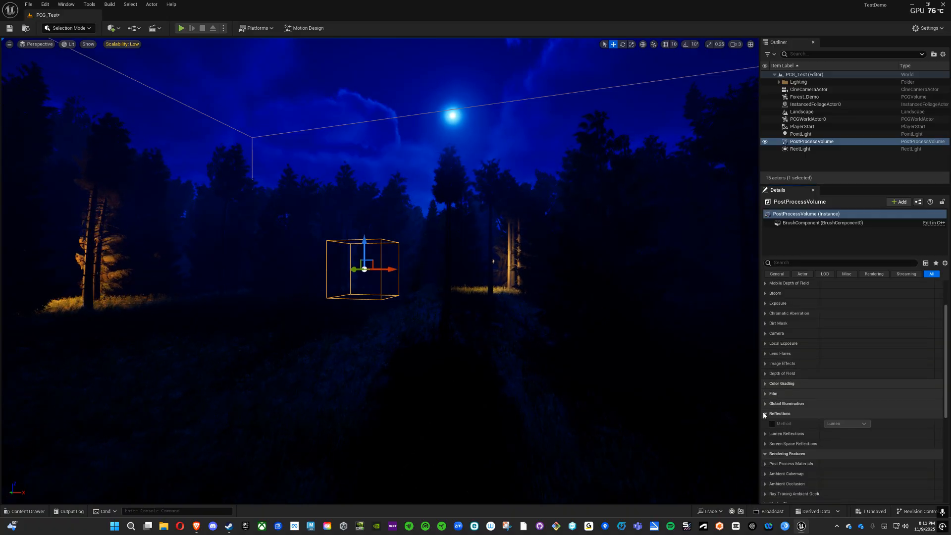
left_click(764, 414)
left_click(765, 424)
scroll(762, 391, "down", 3)
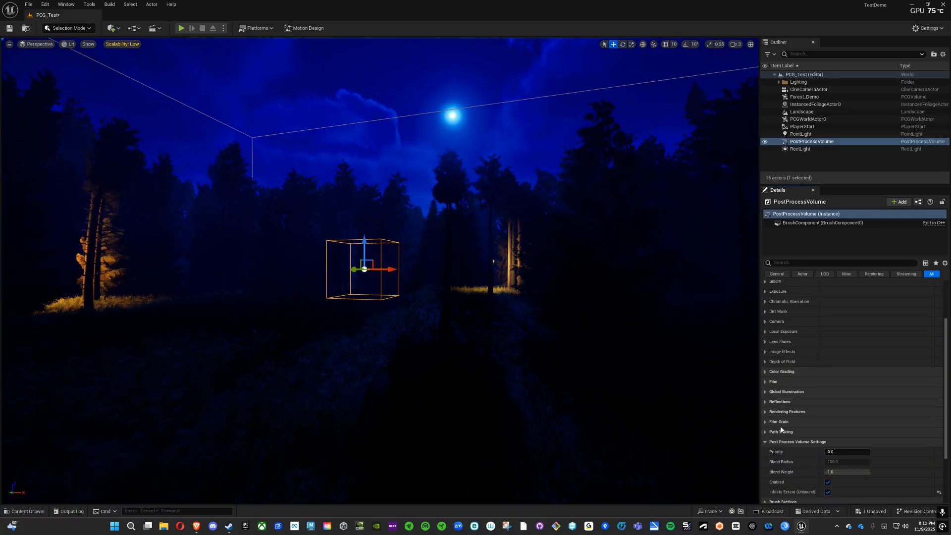
left_click(764, 348)
left_click(764, 348)
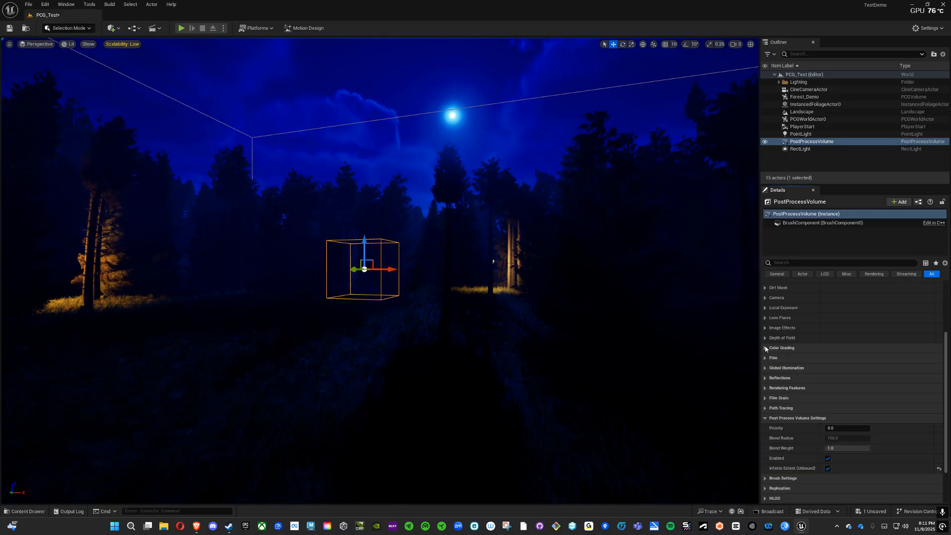
left_click(764, 348)
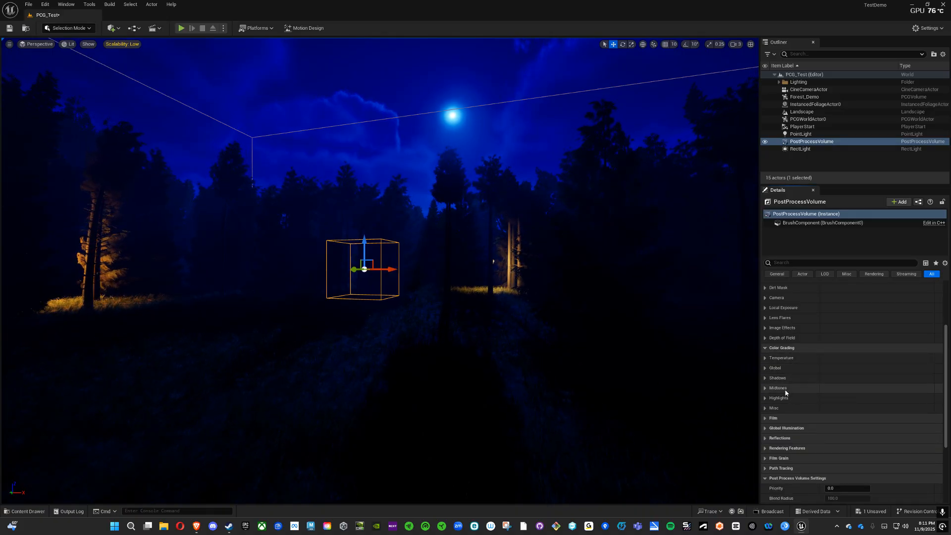
left_click(764, 348)
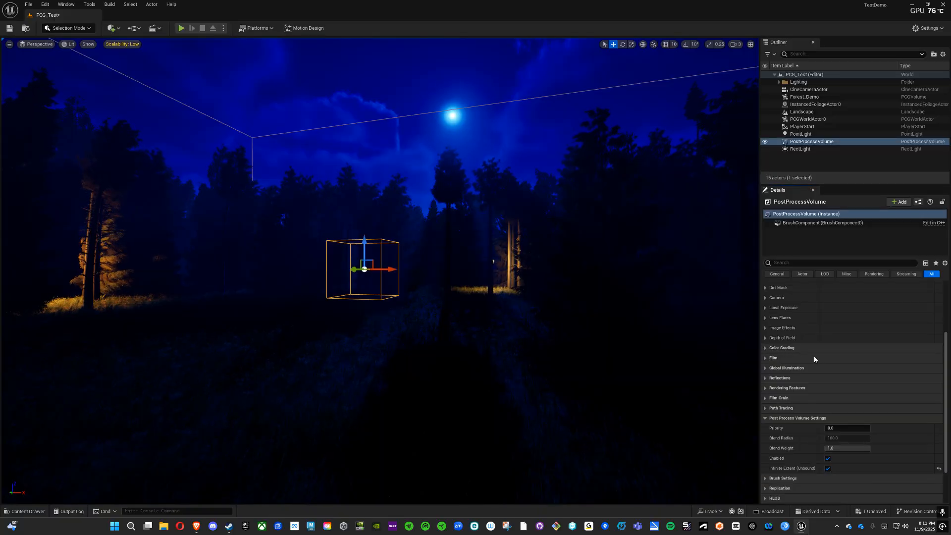
left_click(764, 418)
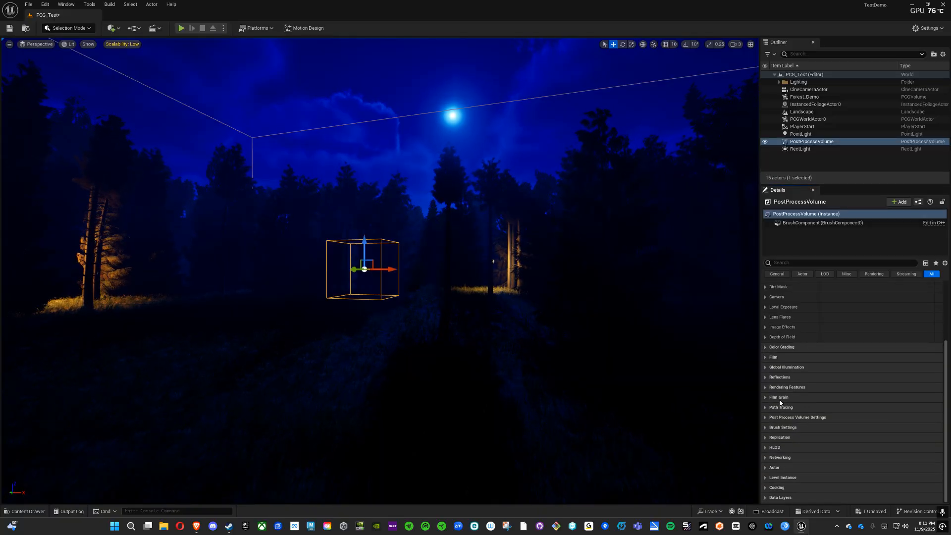
left_click(780, 400)
left_click(765, 397)
scroll(802, 356, "up", 3)
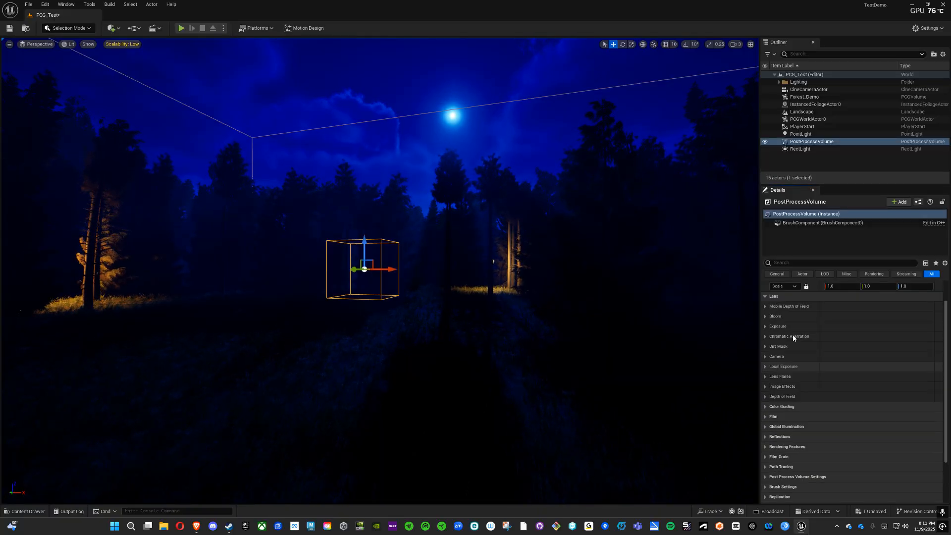
scroll(772, 341, "up", 2)
- Expand the volume's Bloom settings and shift the point light by the distant lit trees to about X 1964
left_click(764, 345)
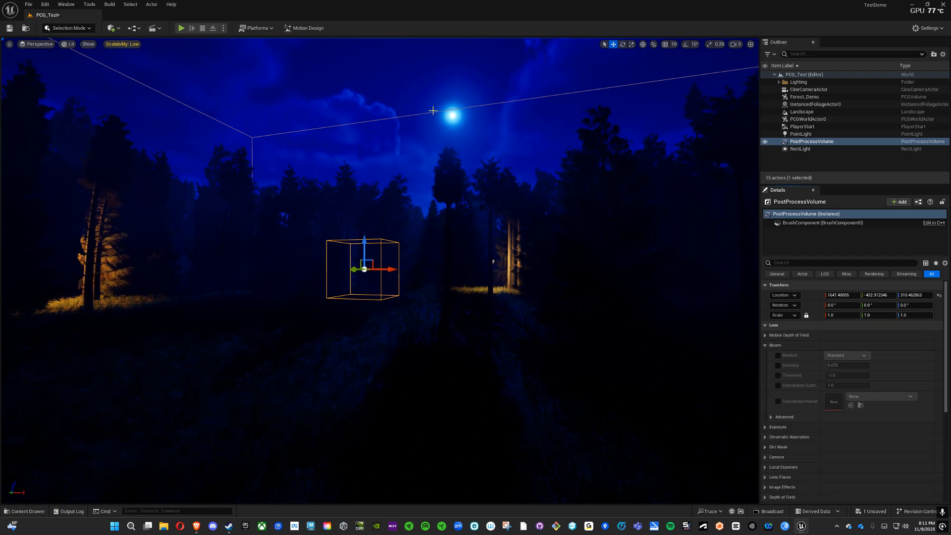
left_click(493, 261)
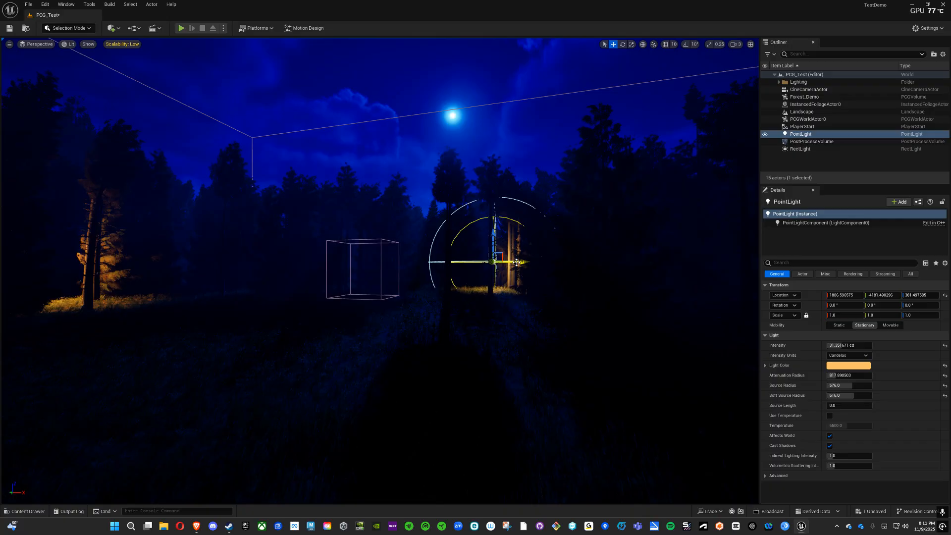
left_click_drag(517, 263, 523, 262)
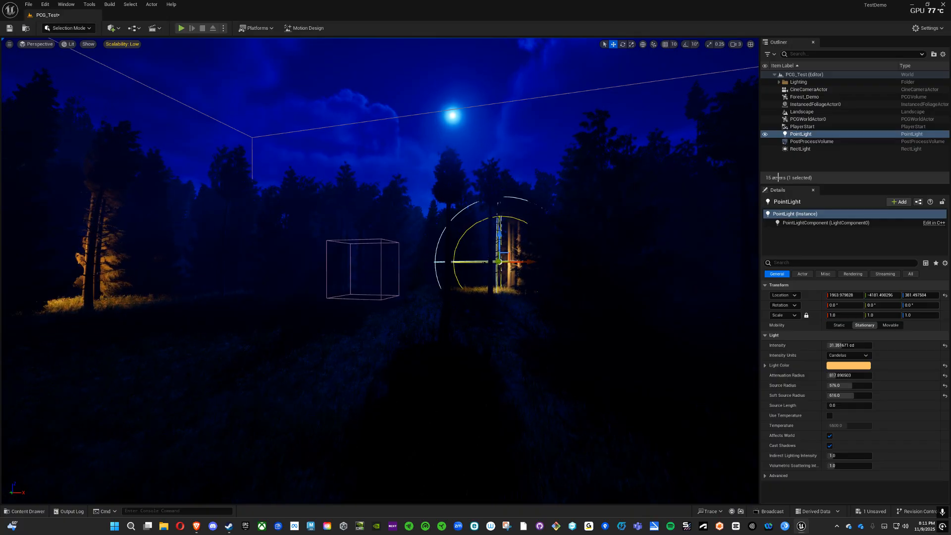
- Enable the post process volume's bloom Method, Intensity and Threshold overrides and set the intensity to about 3.5
left_click(811, 141)
left_click(778, 355)
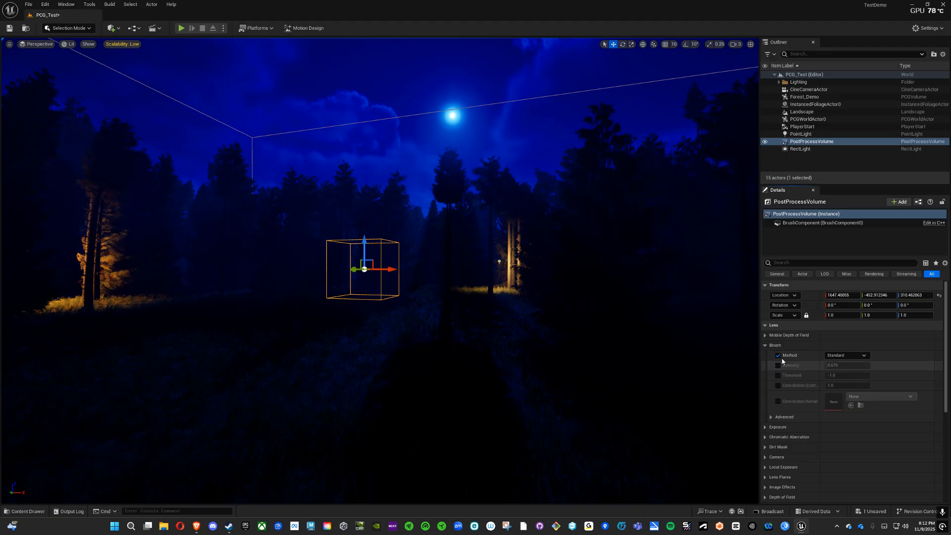
left_click(778, 365)
left_click(777, 375)
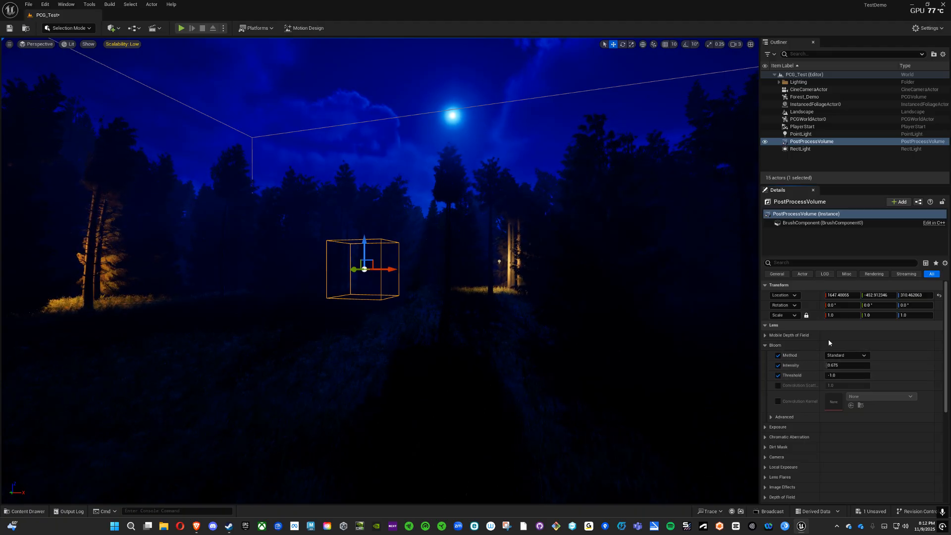
left_click_drag(832, 366, 901, 366)
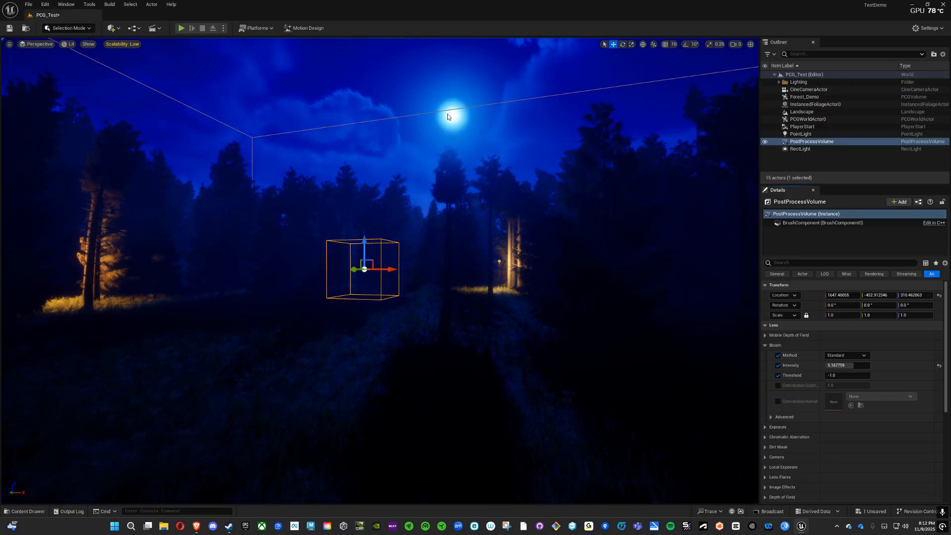
left_click_drag(841, 365, 832, 365)
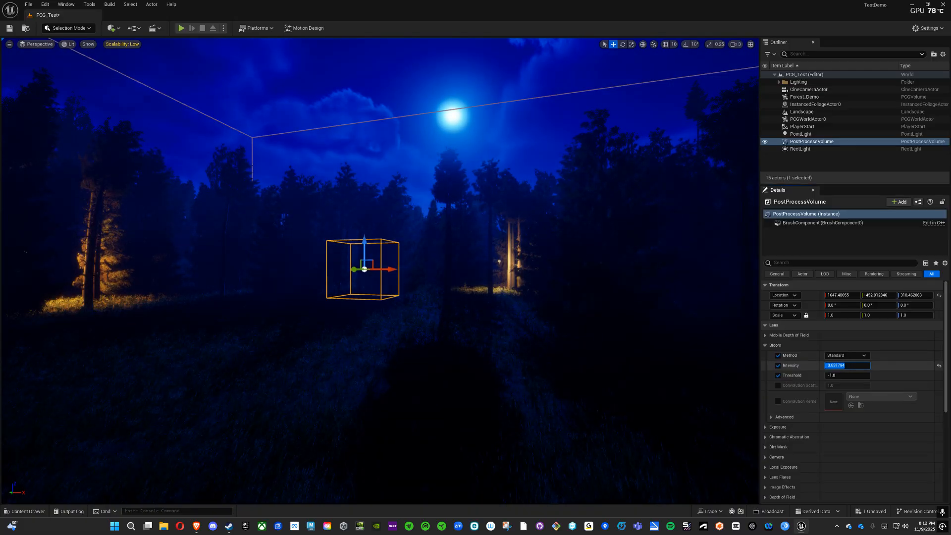
- Switch the bloom method to Convolution and set its intensity to about 0.63
left_click(843, 355)
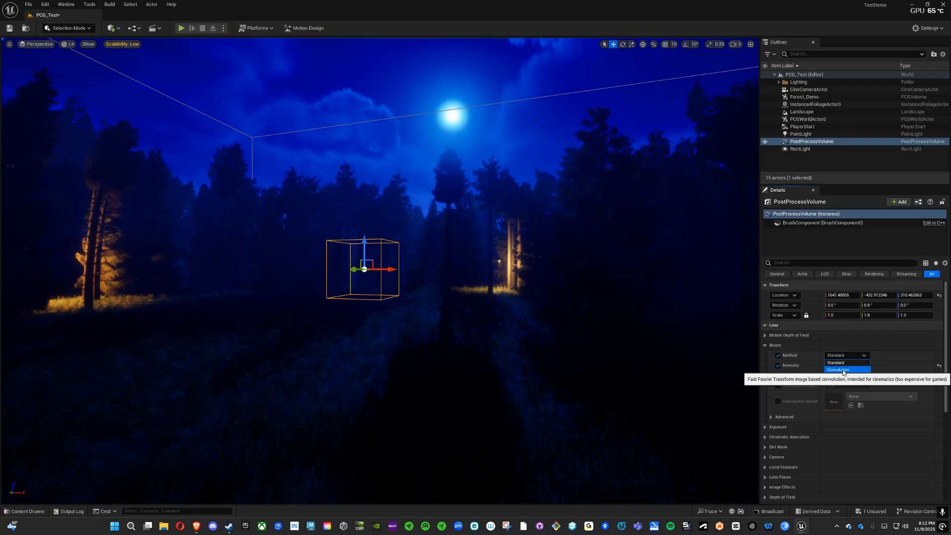
left_click(842, 370)
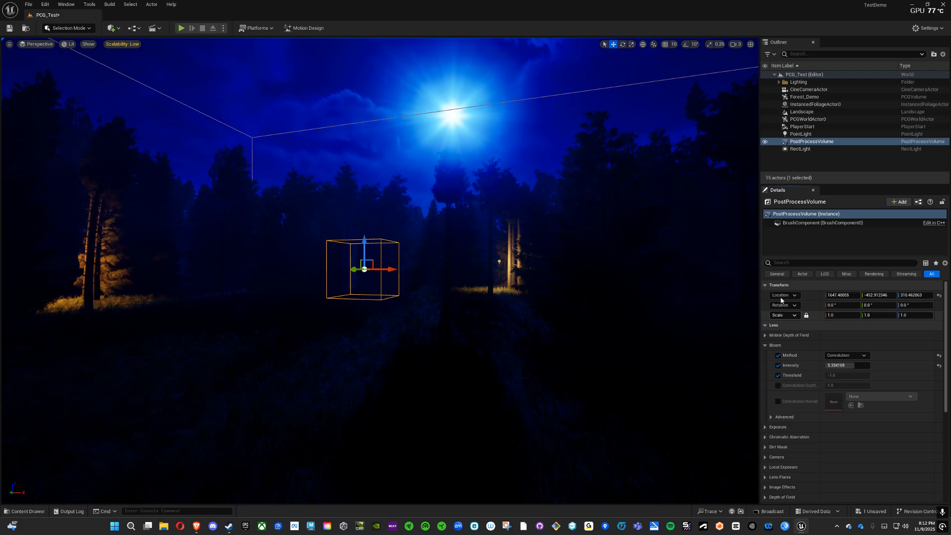
left_click_drag(841, 365, 831, 362)
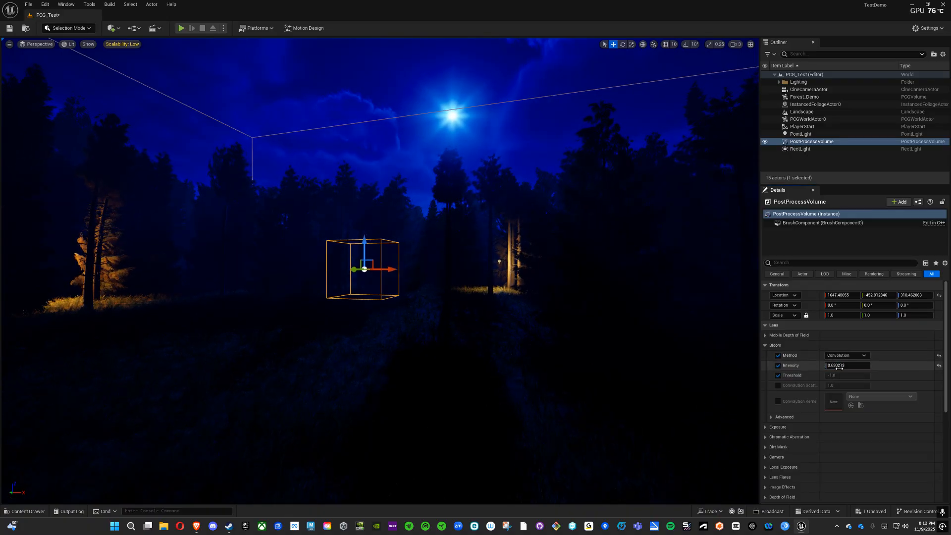
left_click(764, 345)
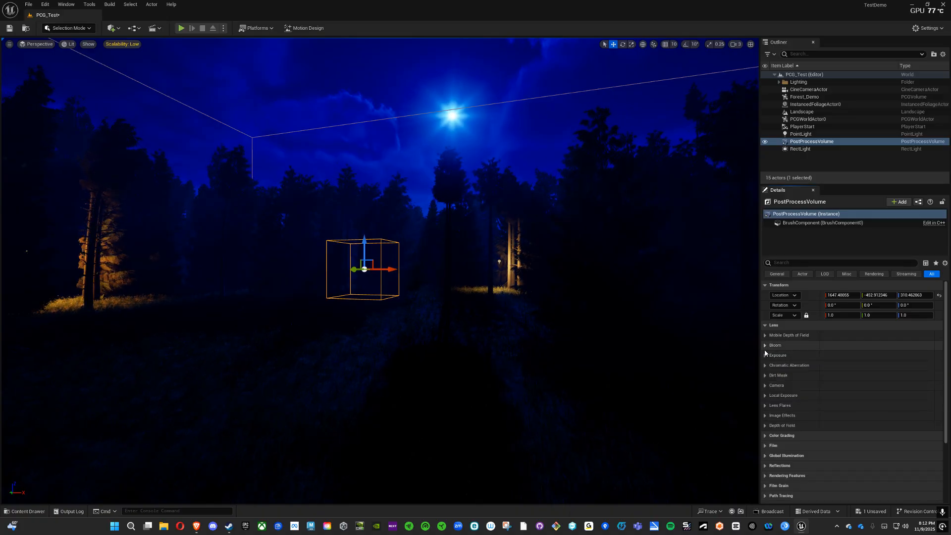
- Enable the Metering Mode and Exposure Compensation overrides and adjust the compensation to about 1.0
left_click(767, 355)
left_click(777, 375)
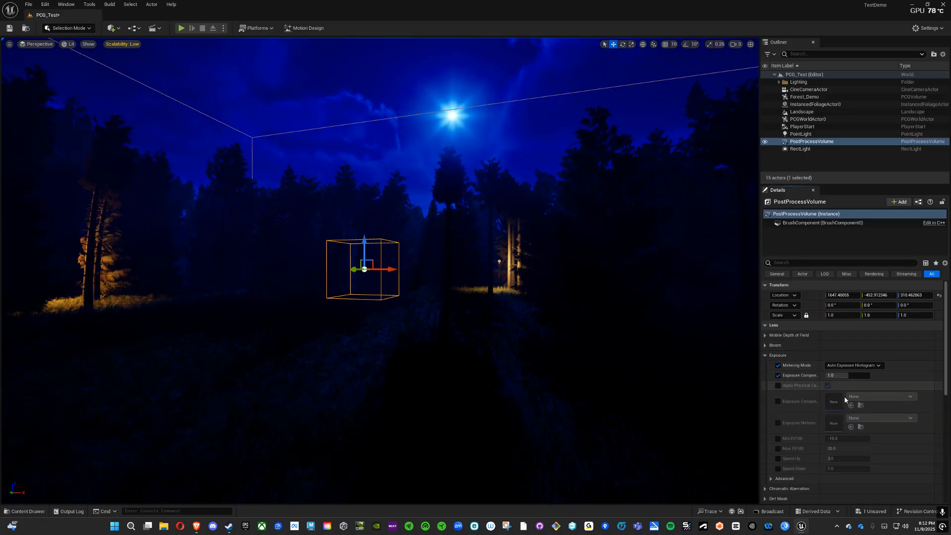
mouse_move(847, 376)
left_mouse_down()
mouse_move(881, 375)
mouse_move(850, 375)
left_mouse_up()
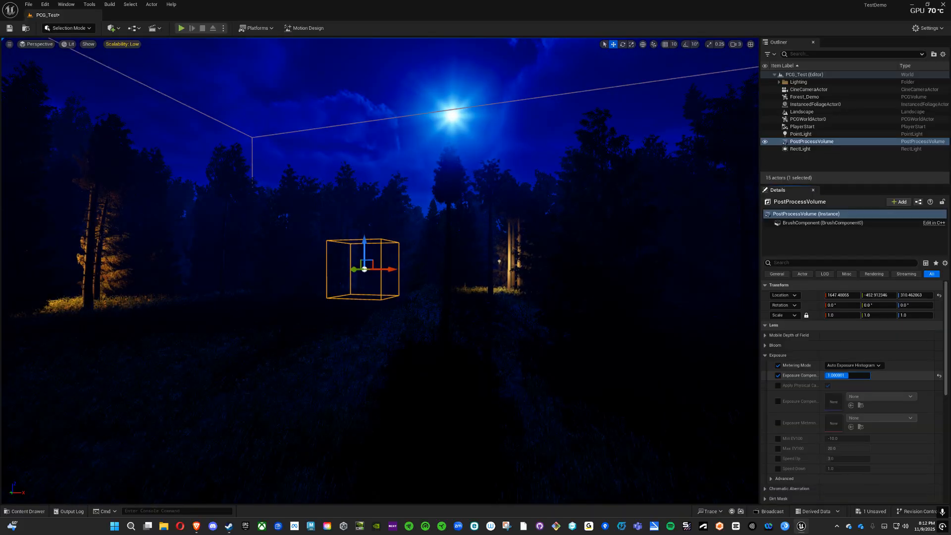
- Try Manual metering with an exposure compensation of about 11.8, and return to Auto Exposure Histogram with compensation 1.0
left_click(852, 365)
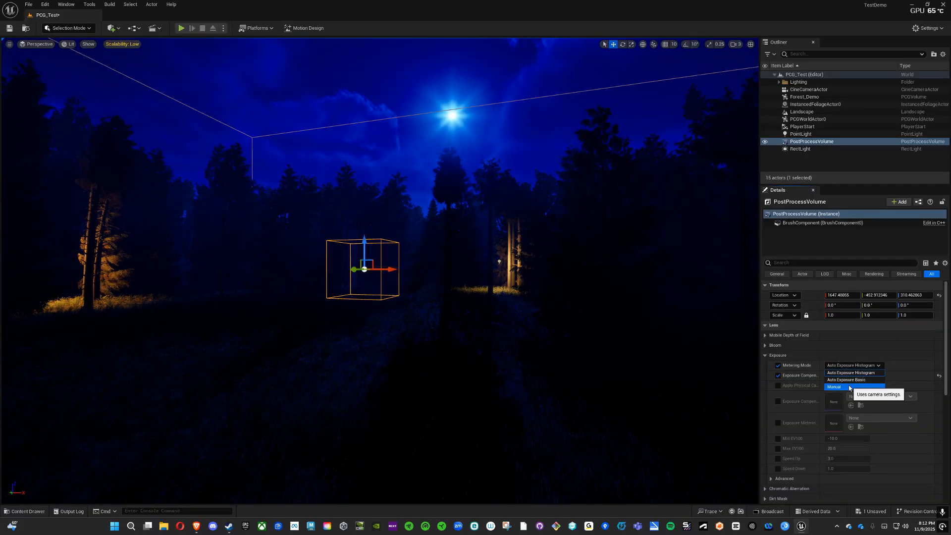
left_click(849, 387)
mouse_move(850, 376)
left_mouse_down()
mouse_move(886, 375)
mouse_move(836, 387)
left_mouse_up()
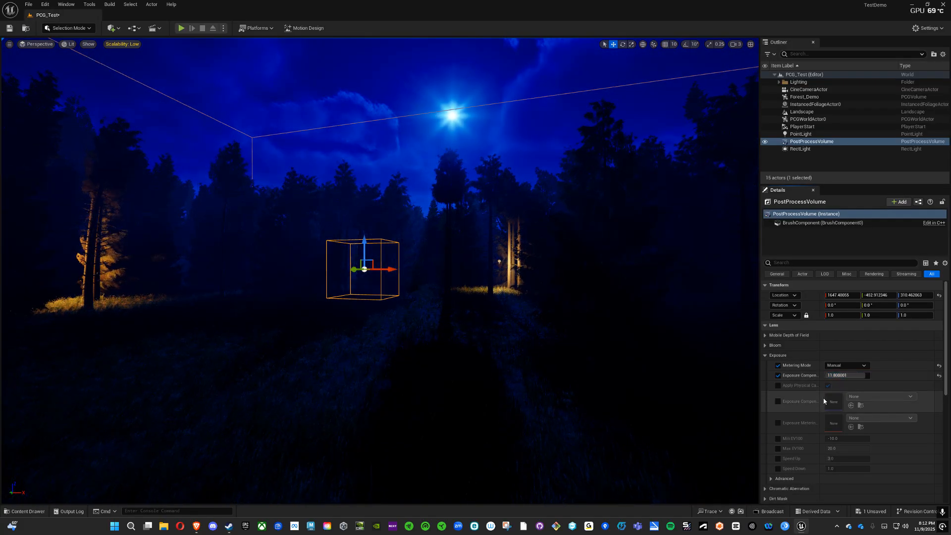
left_click(846, 365)
left_click(850, 372)
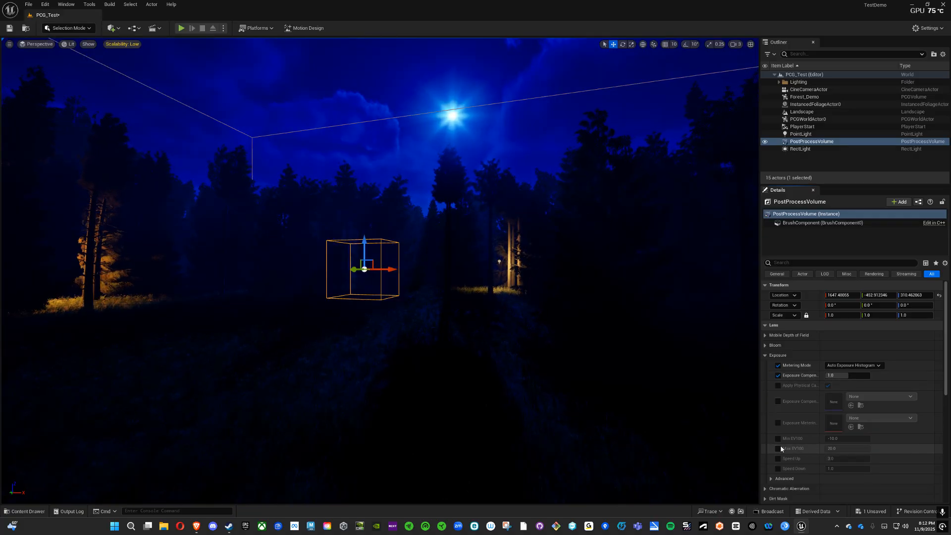
- Try overriding the Min EV100 and Max EV100 exposure limits, and switch both overrides off again
left_click(777, 438)
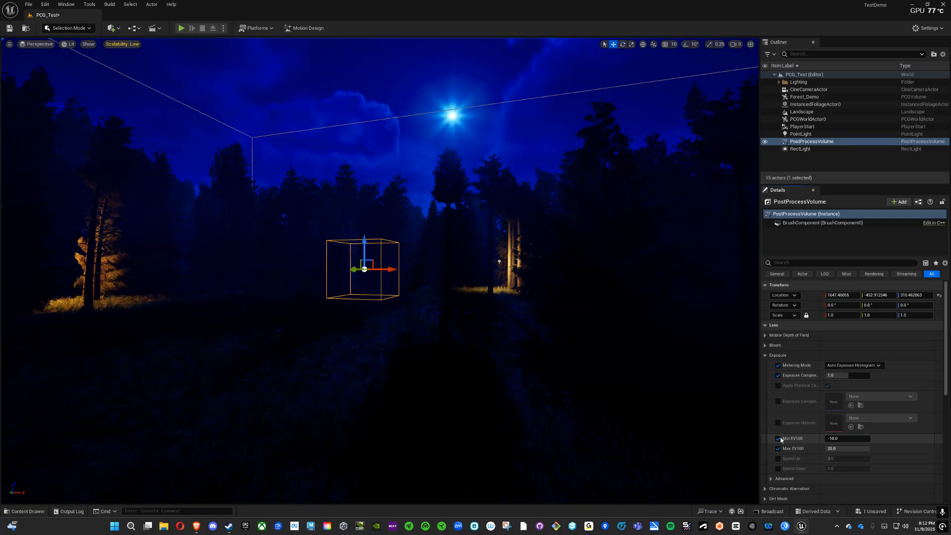
mouse_move(827, 439)
left_mouse_down()
mouse_move(855, 439)
mouse_move(832, 438)
left_mouse_up()
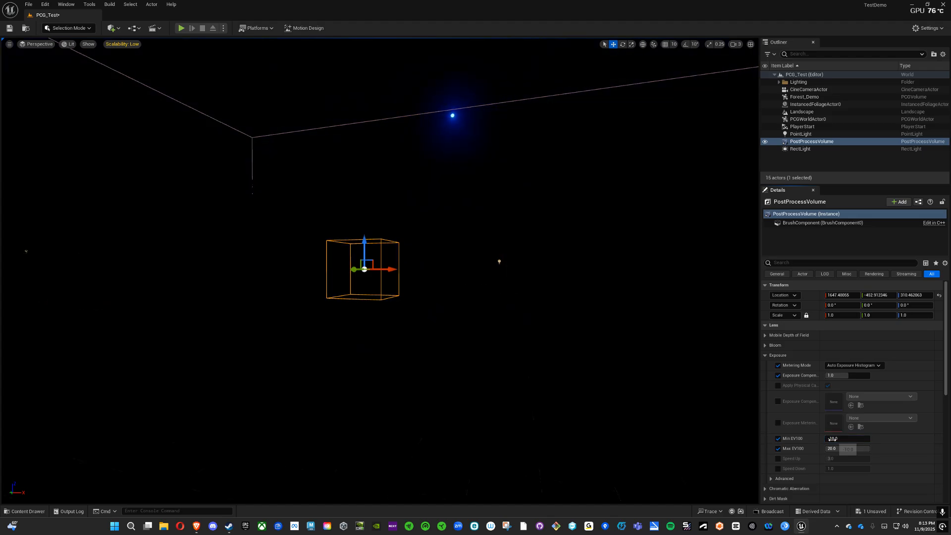
left_click(778, 438)
left_click(777, 448)
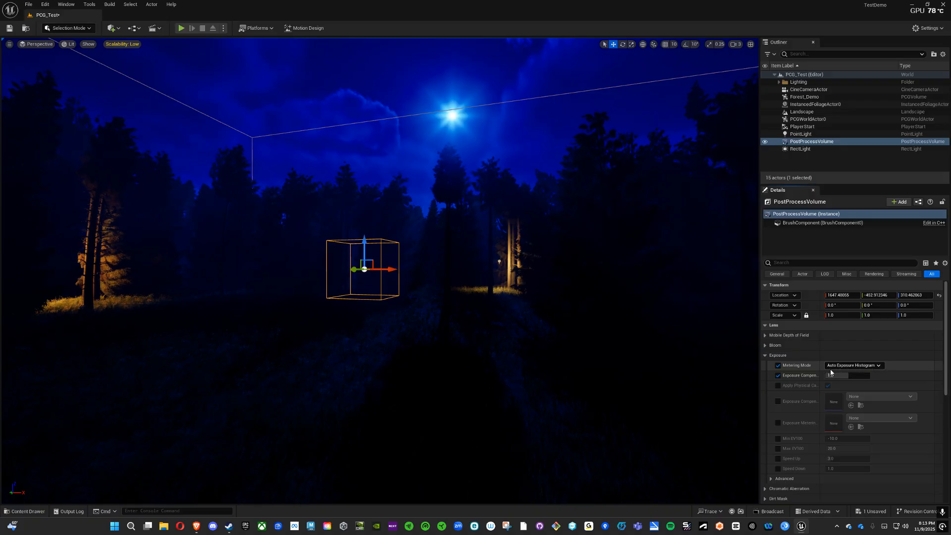
- Enable the post process volume's Chromatic Aberration Intensity override
left_click(765, 355)
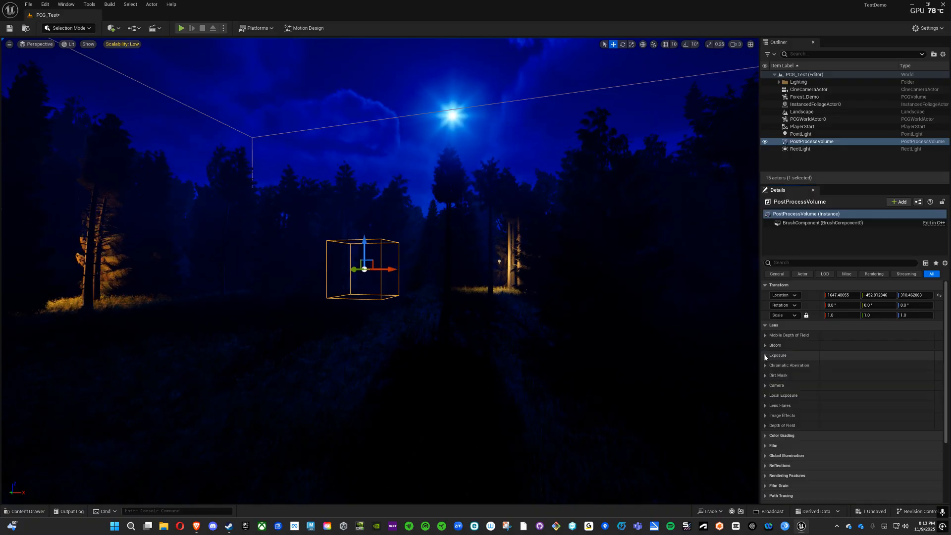
left_click(765, 364)
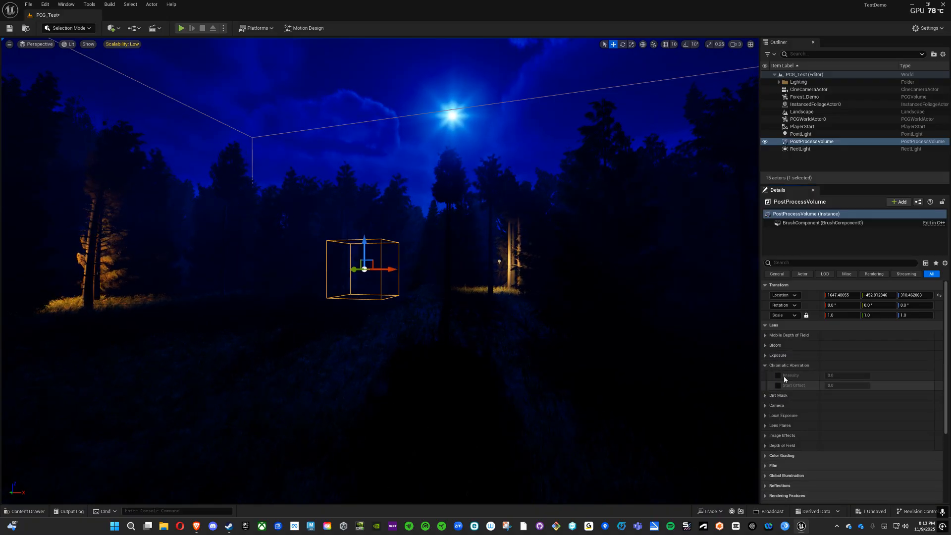
left_click(778, 375)
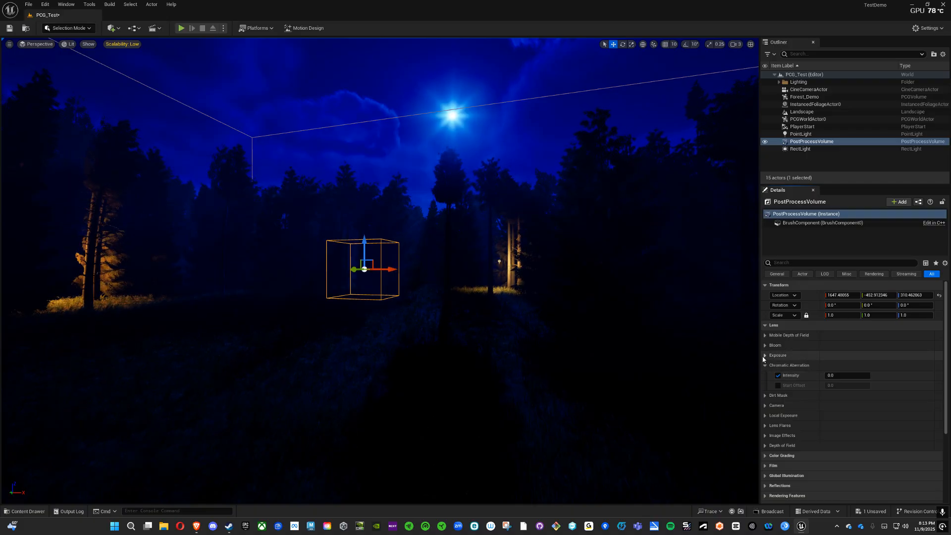
- Raise the exposure compensation first to 1.5 and finally to 2.0
left_click(765, 355)
left_click(840, 375)
type("1")
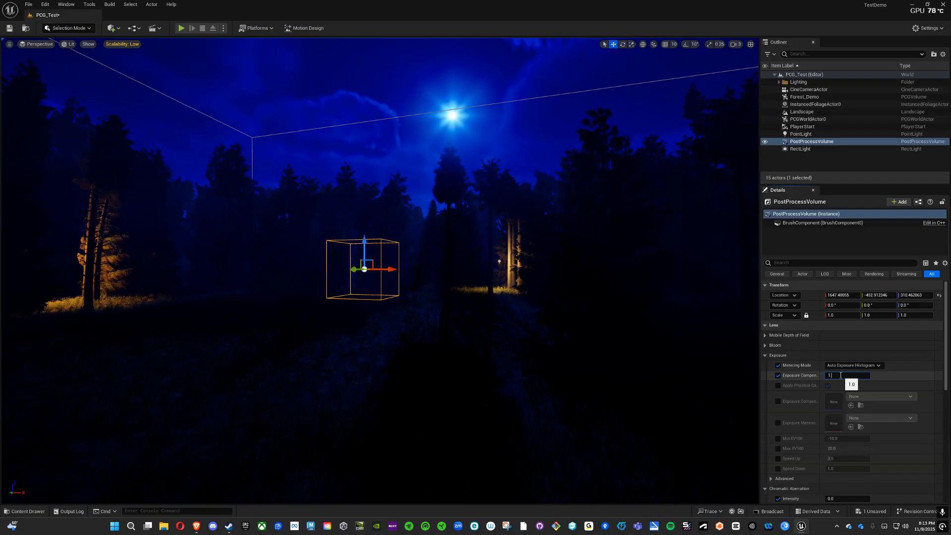
type(".5")
key("Return")
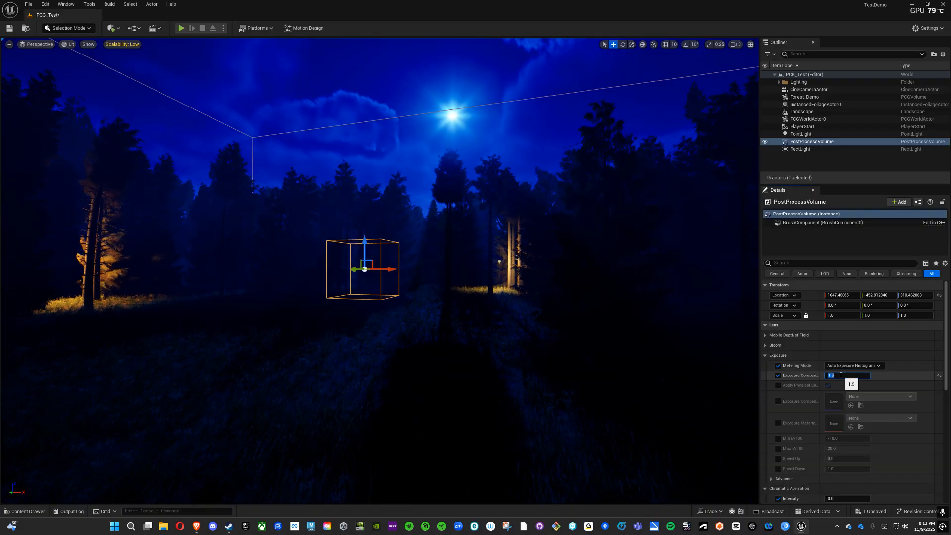
type("2")
key("Return")
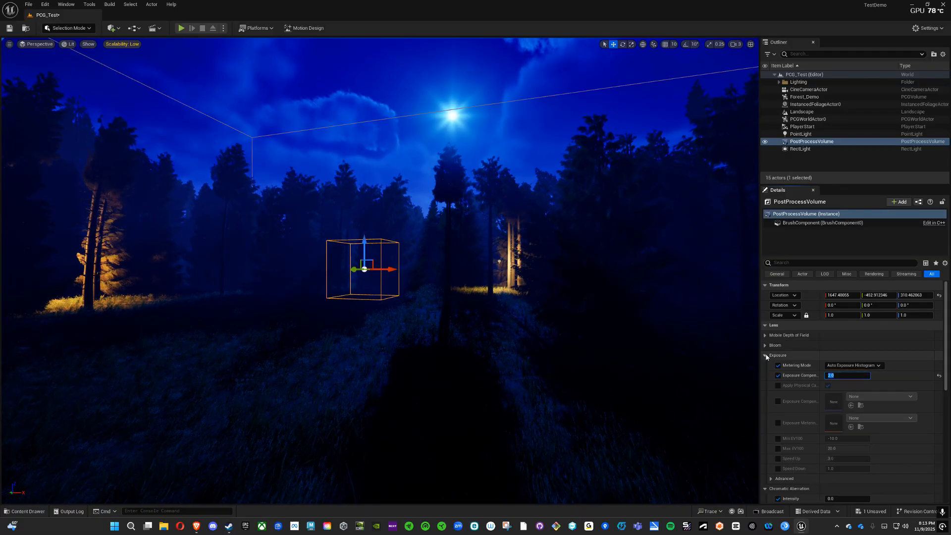
- Test stronger chromatic aberration with intensities of about 2.59 and 1.1, and settle on 0.2
left_click(766, 355)
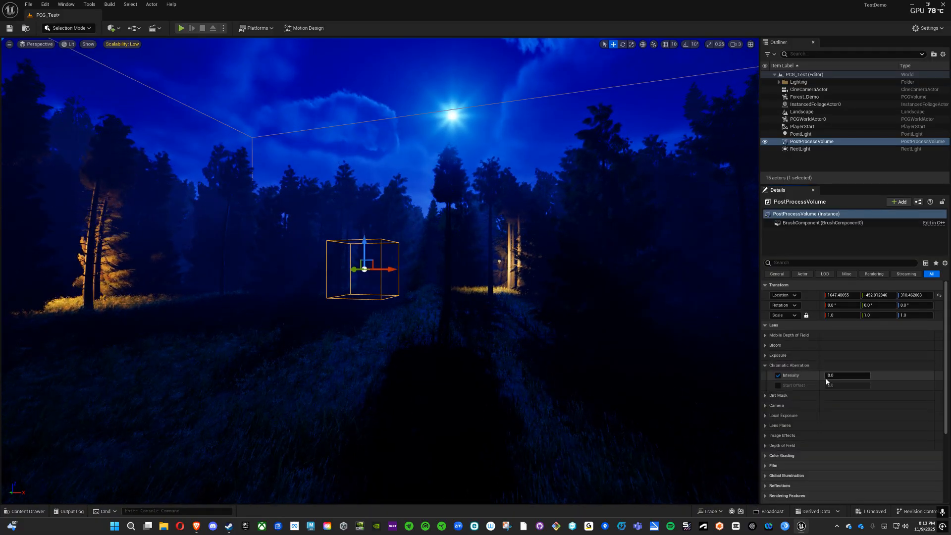
left_click(842, 376)
type("0.24")
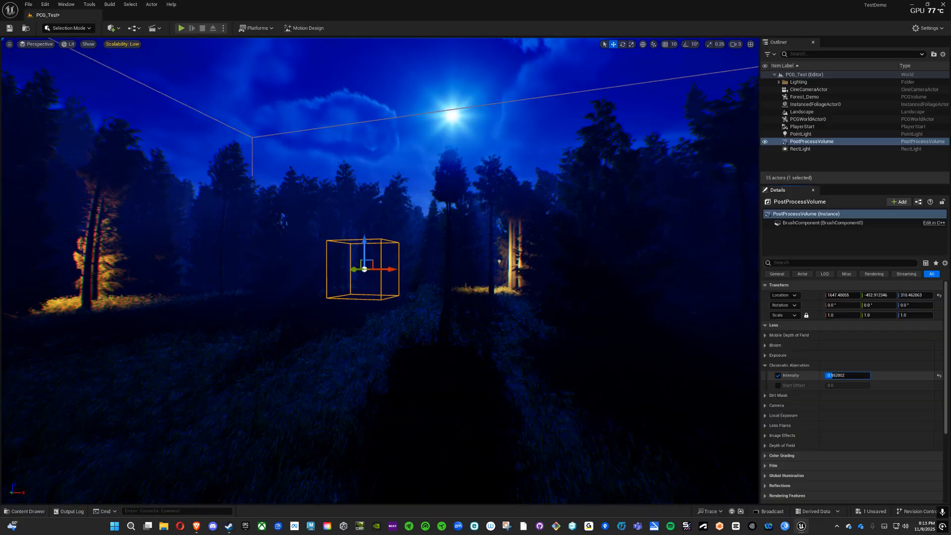
mouse_move(833, 376)
left_mouse_down()
mouse_move(870, 376)
mouse_move(830, 376)
mouse_move(869, 375)
mouse_move(848, 375)
left_mouse_up()
left_click(837, 375)
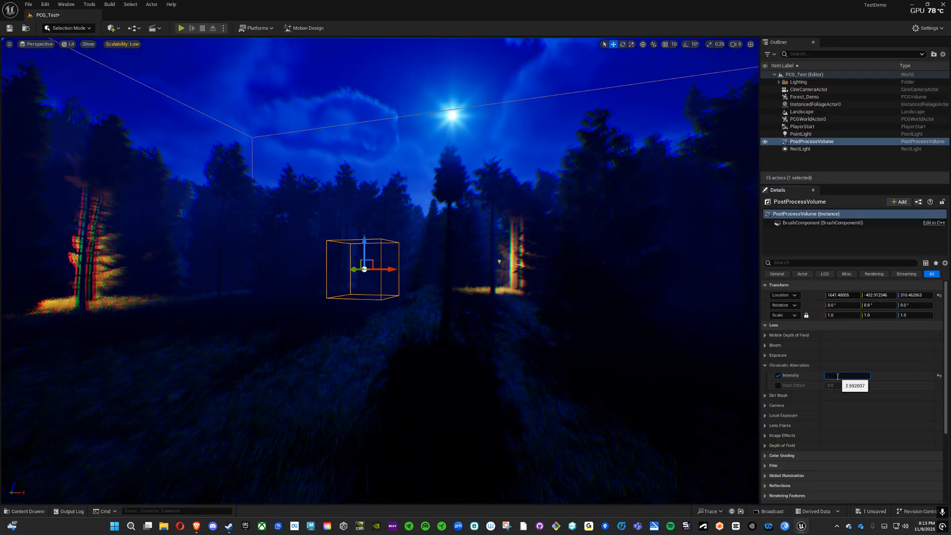
type("0.2")
key("Return")
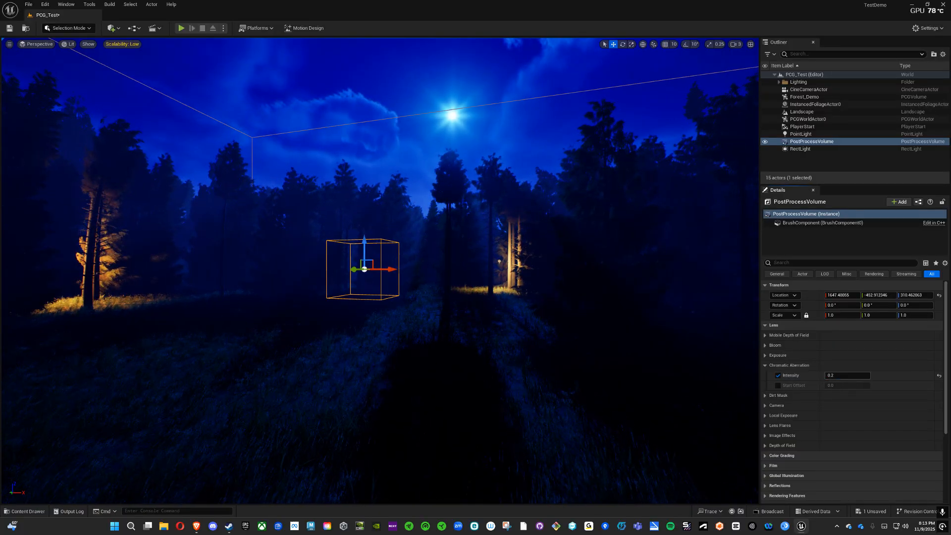
left_click_drag(837, 375, 835, 375)
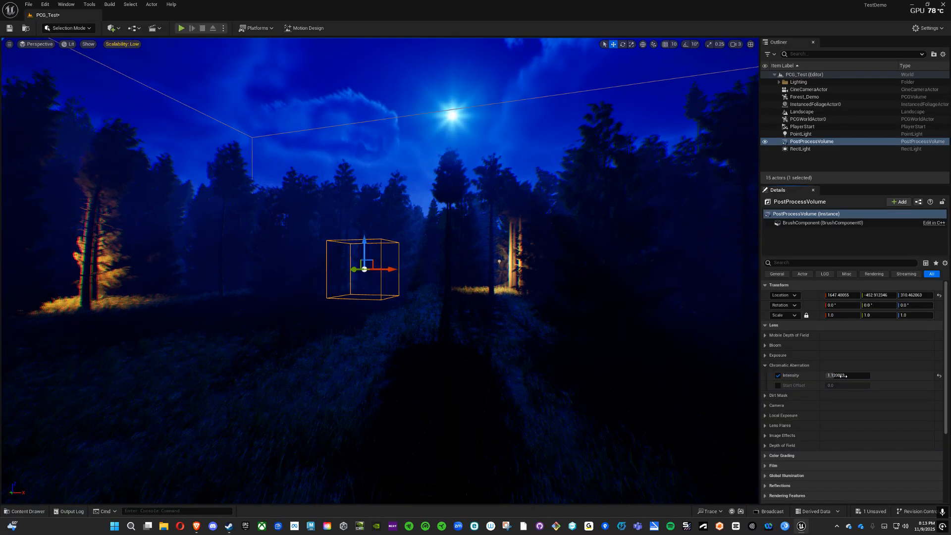
left_click(845, 376)
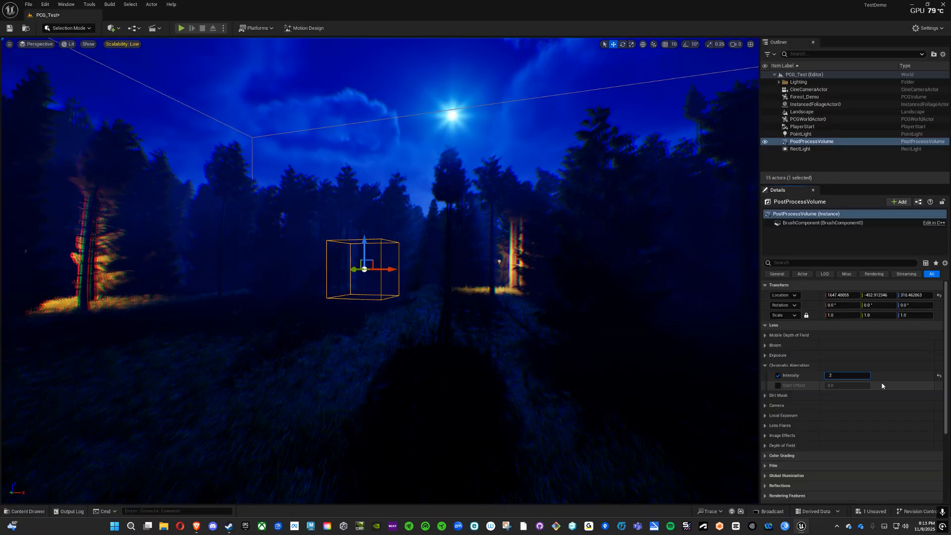
key("Return")
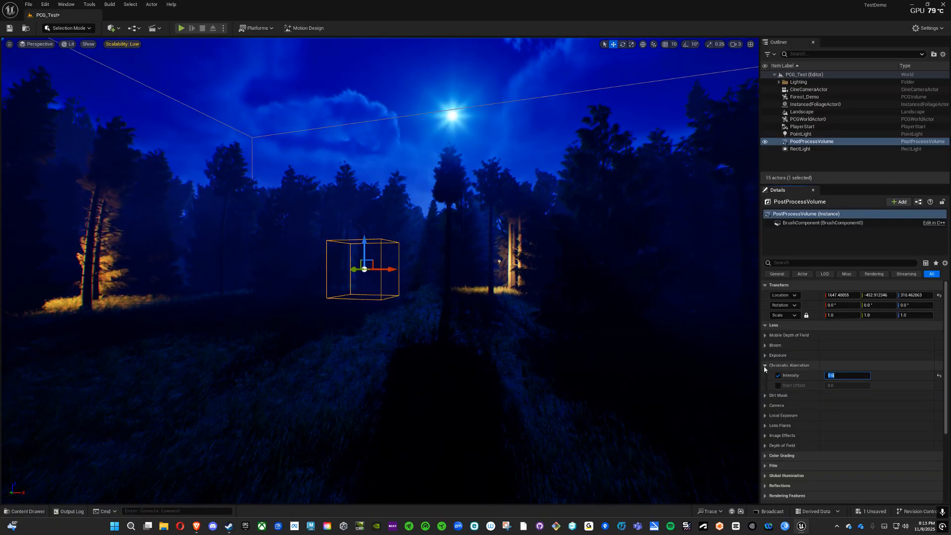
left_click(765, 366)
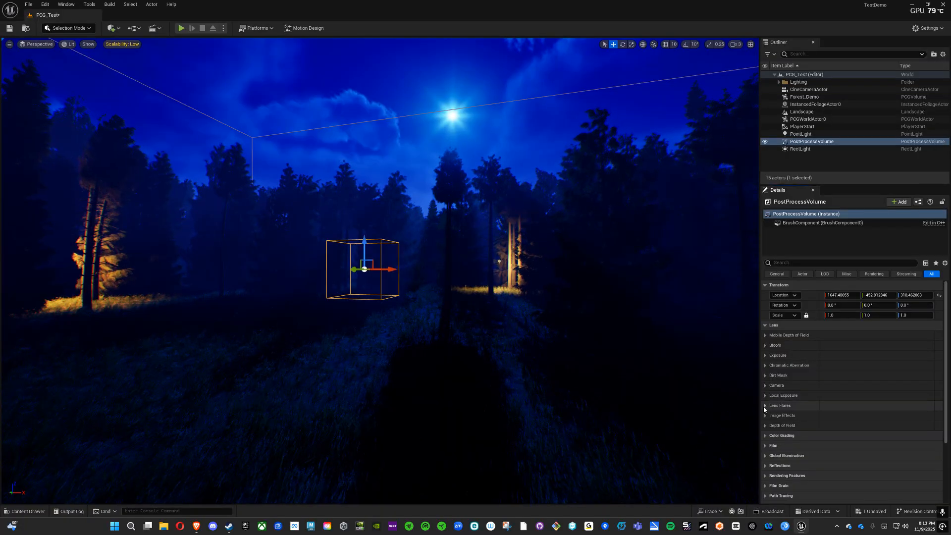
- Enable the Lens Flares Intensity override, test a strong value of about 11.8, and set the intensity to 1.2
left_click(765, 405)
left_click(778, 416)
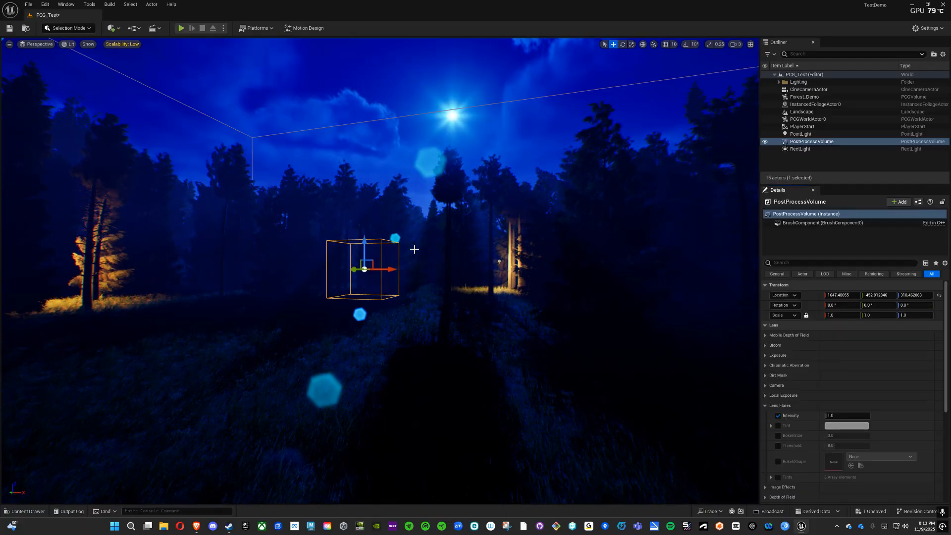
mouse_move(844, 415)
left_mouse_down()
mouse_move(871, 416)
mouse_move(859, 415)
left_mouse_up()
left_click(830, 416)
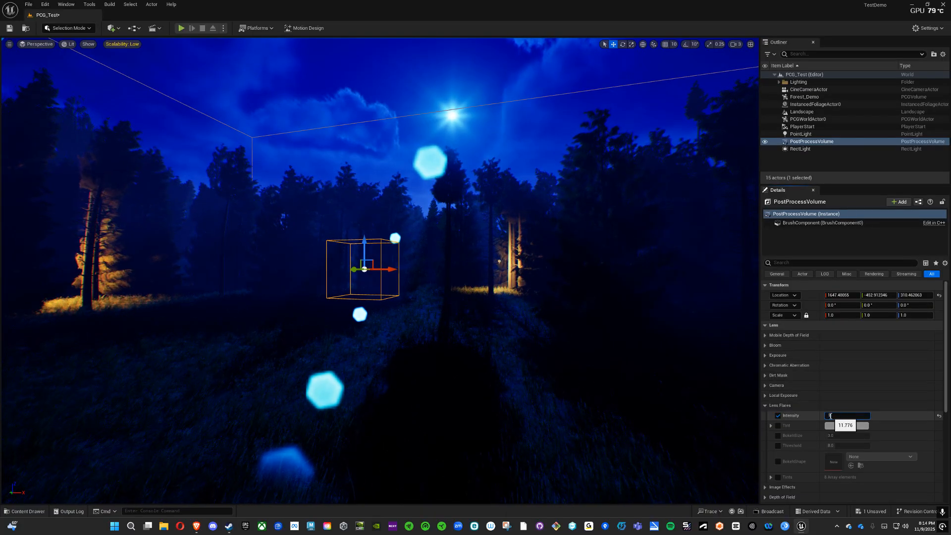
type("1.2")
key("Return")
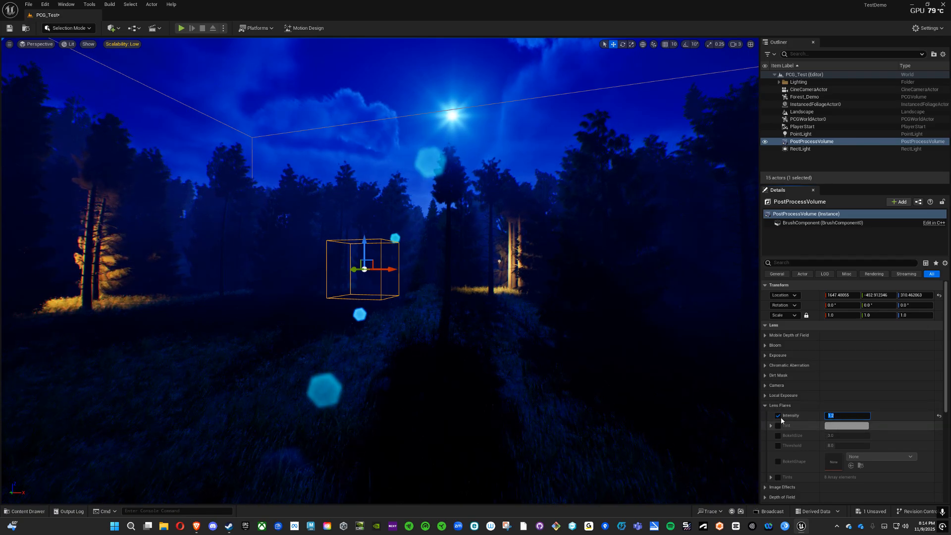
- Enable the lens flares' Tint and BokehSize overrides, try a pale green tint, and reset the tint to white
left_click(776, 425)
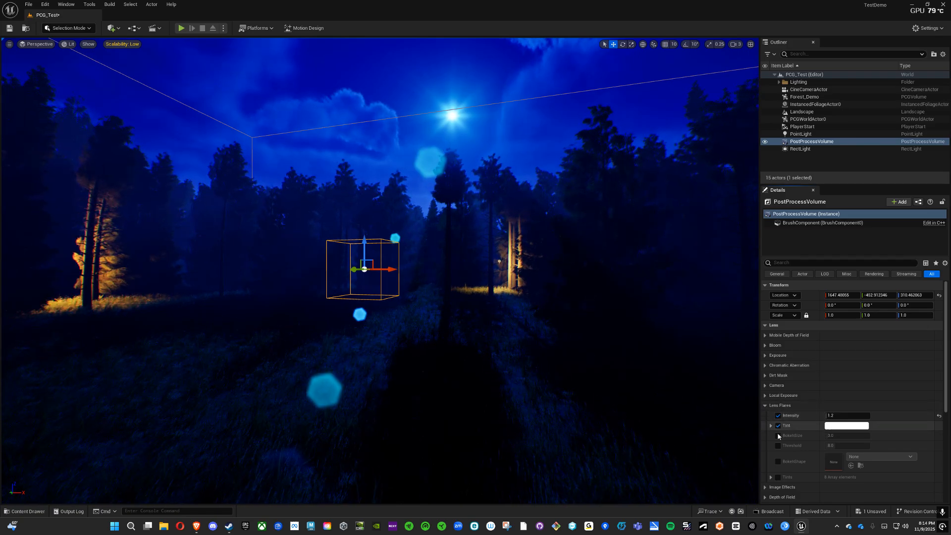
left_click(846, 425)
mouse_move(750, 396)
left_mouse_down()
mouse_move(734, 370)
mouse_move(730, 392)
mouse_move(696, 386)
left_mouse_up()
left_click(829, 323)
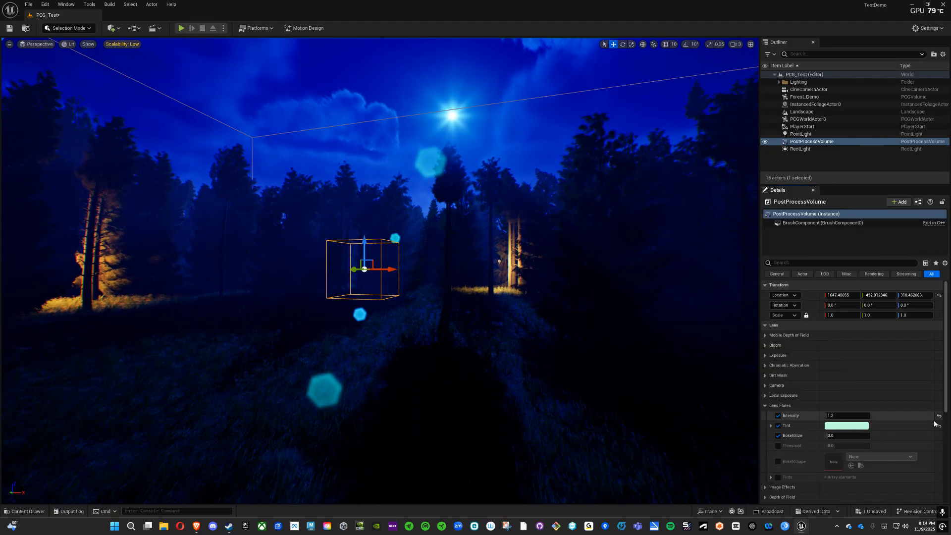
left_click(938, 426)
- Raise the lens flares' bokeh size to about 23.55
left_click_drag(841, 435, 864, 435)
left_click_drag(829, 435, 854, 445)
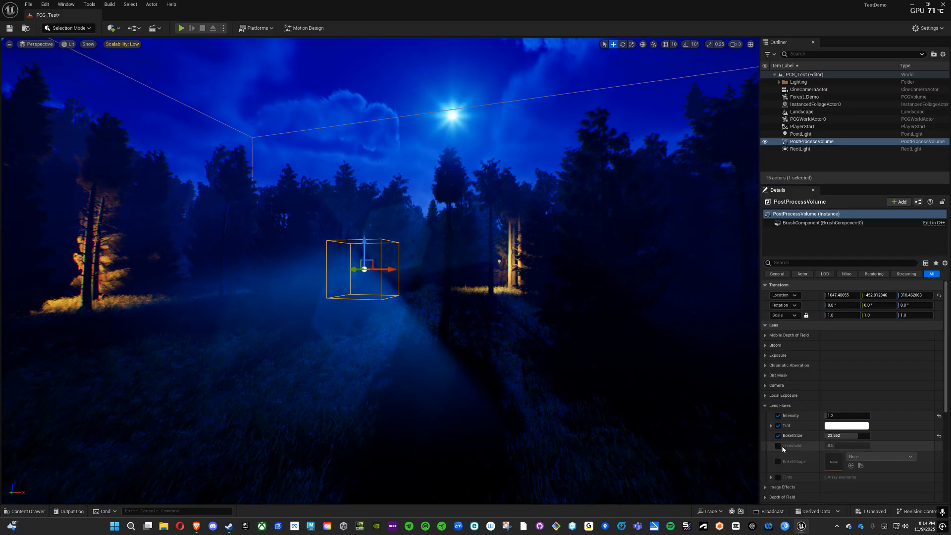
- Try the lens flares' Threshold override at 0.1 and about 27.4, and switch the override off again
left_click(777, 445)
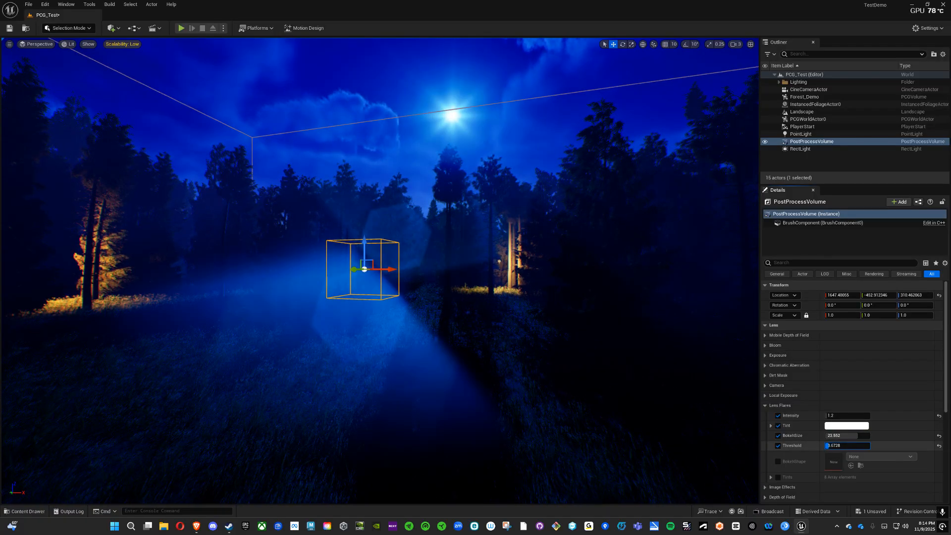
type("0.1")
key("Return")
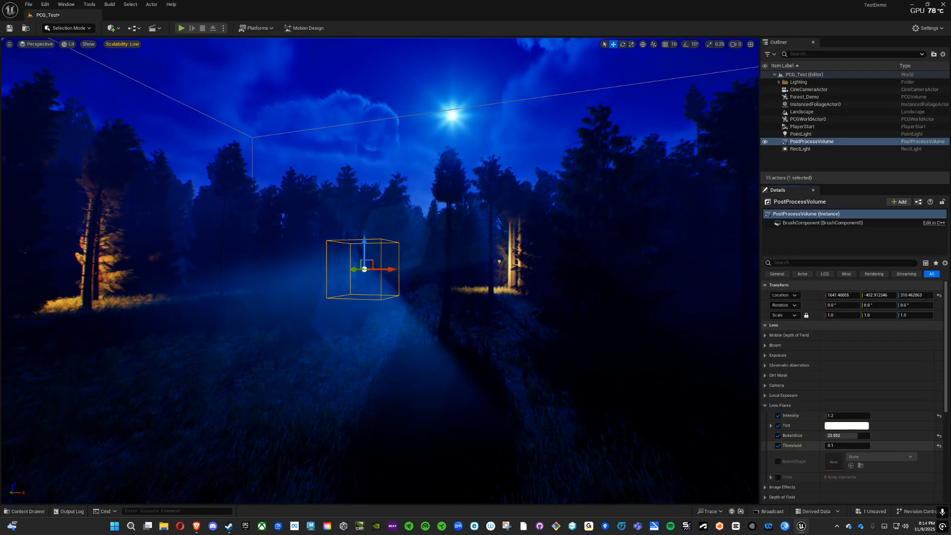
left_click_drag(832, 445, 862, 445)
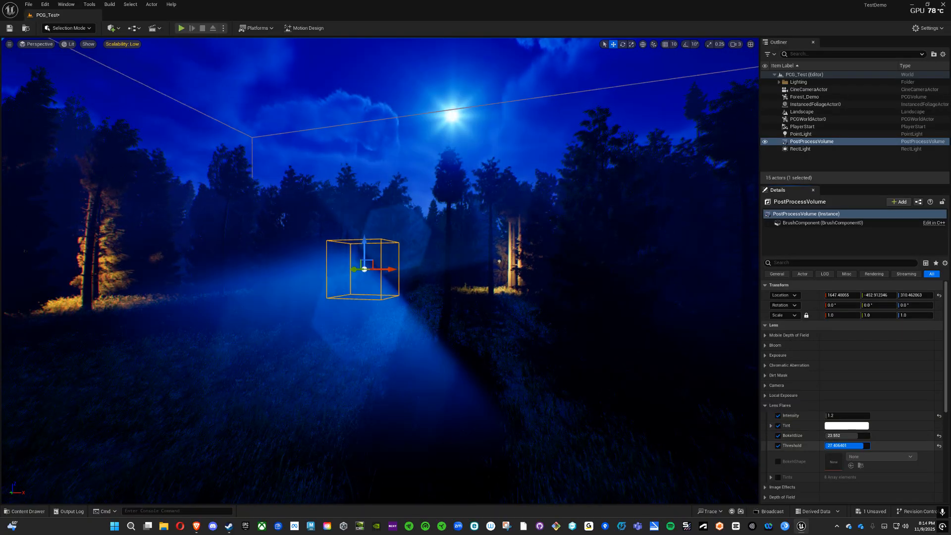
left_click(777, 446)
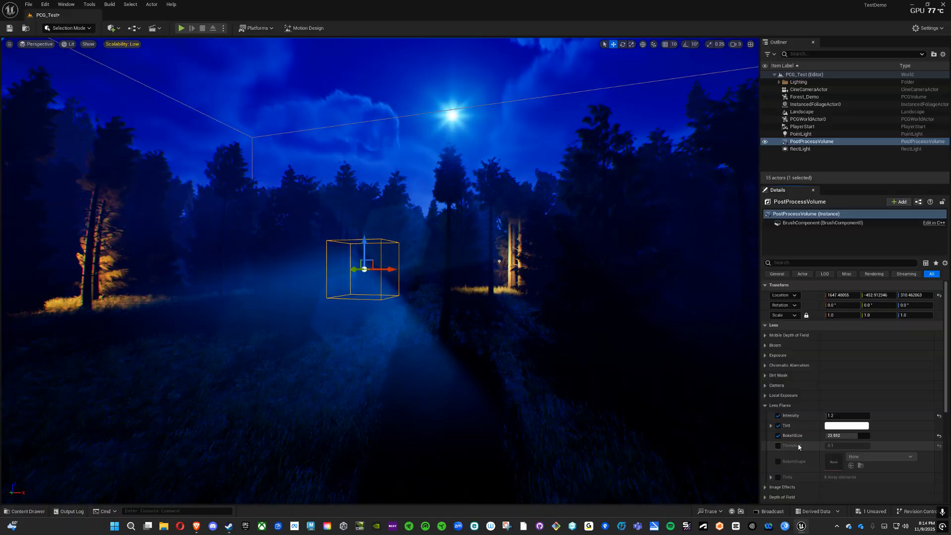
- Reduce the lens flares' bokeh size to about 22.0, try an intensity of 0.5, and set the intensity to 1.0
left_click_drag(836, 435, 834, 435)
left_click(845, 416)
type(".5")
key("Return")
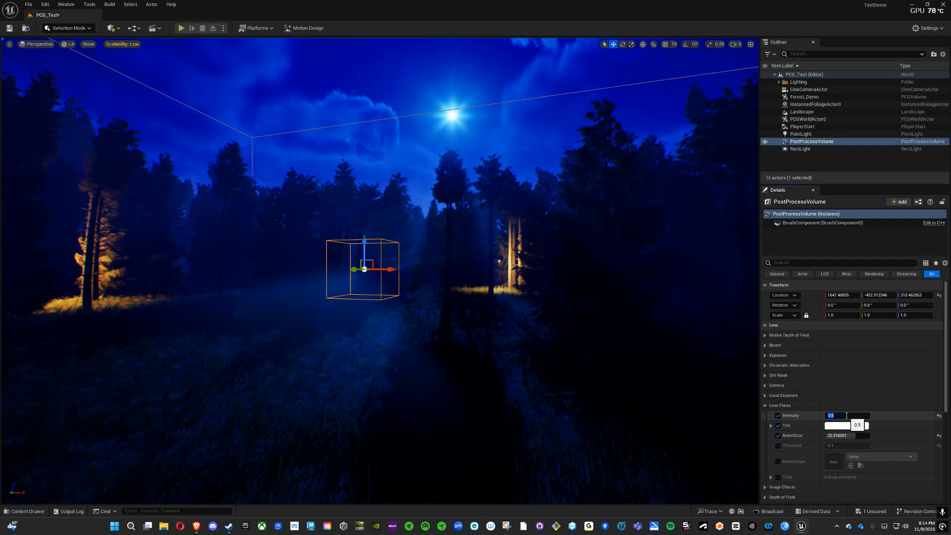
left_click(845, 415)
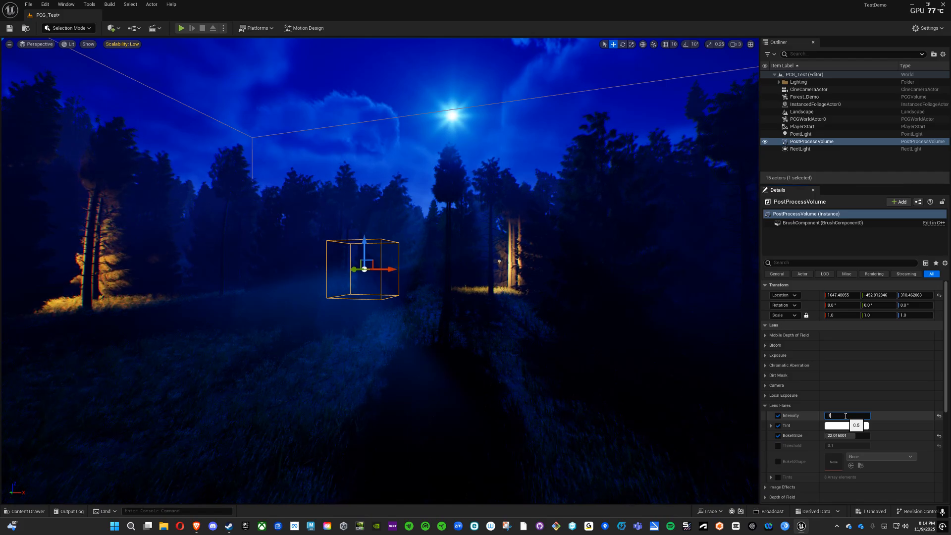
type("1")
key("Return")
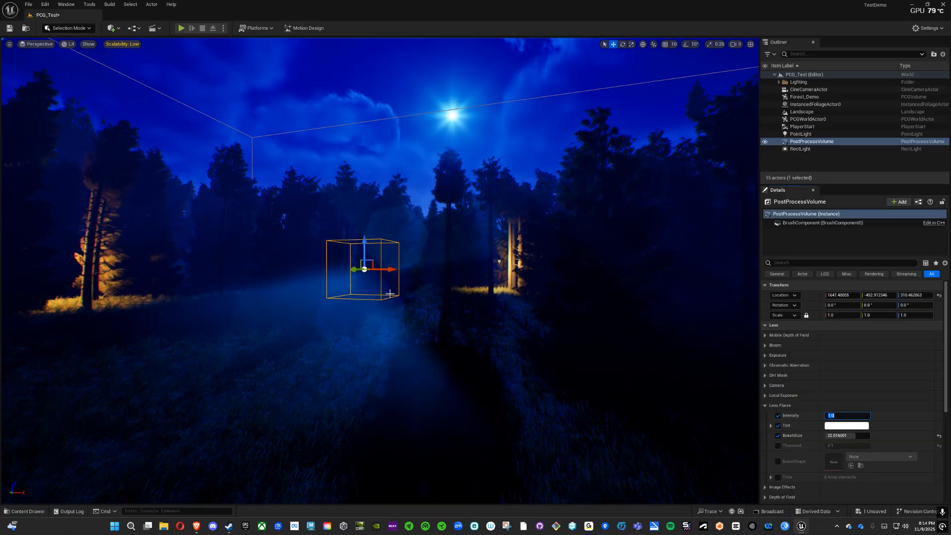
left_click(765, 405)
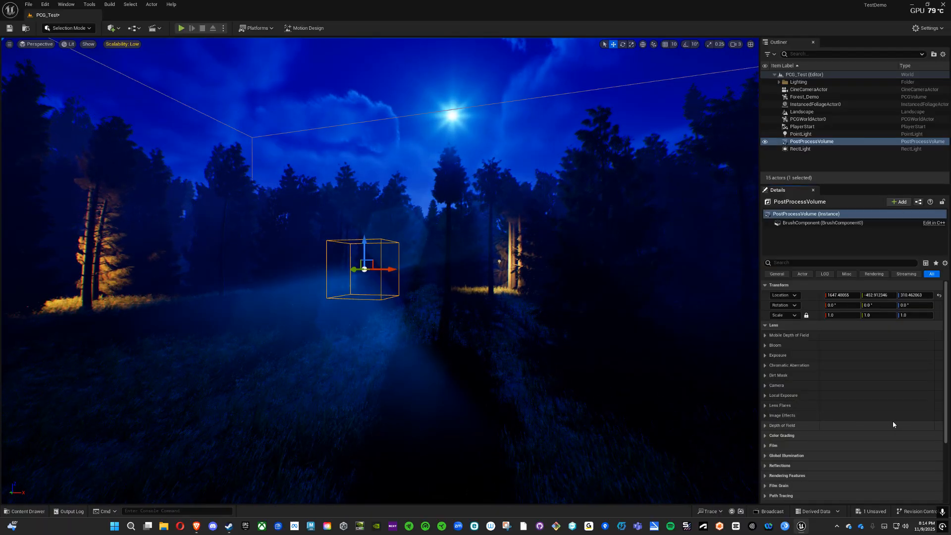
- Examine the Color Grading settings for temperature, global, shadows, midtones and highlights, including the highlights' saturation and contrast color wheels
scroll(946, 418, "down", 2)
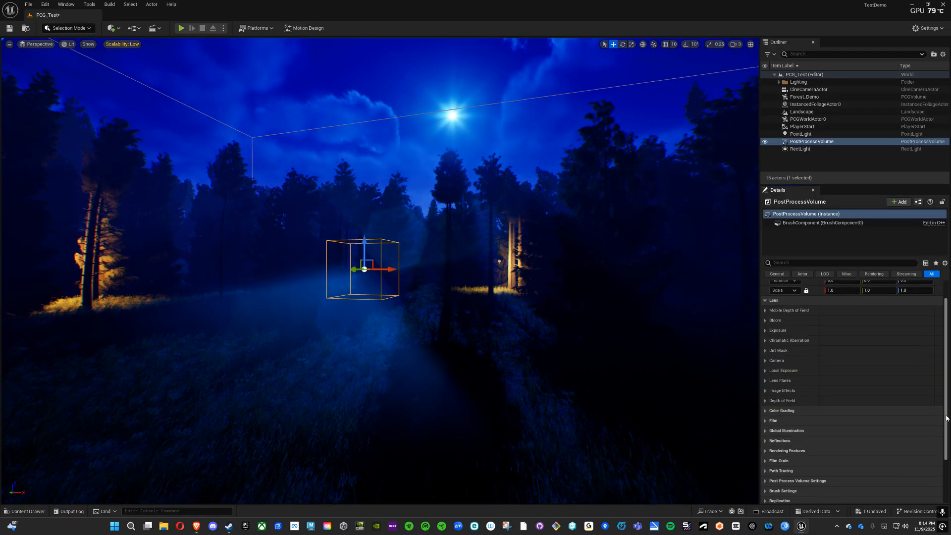
scroll(946, 418, "down", 5)
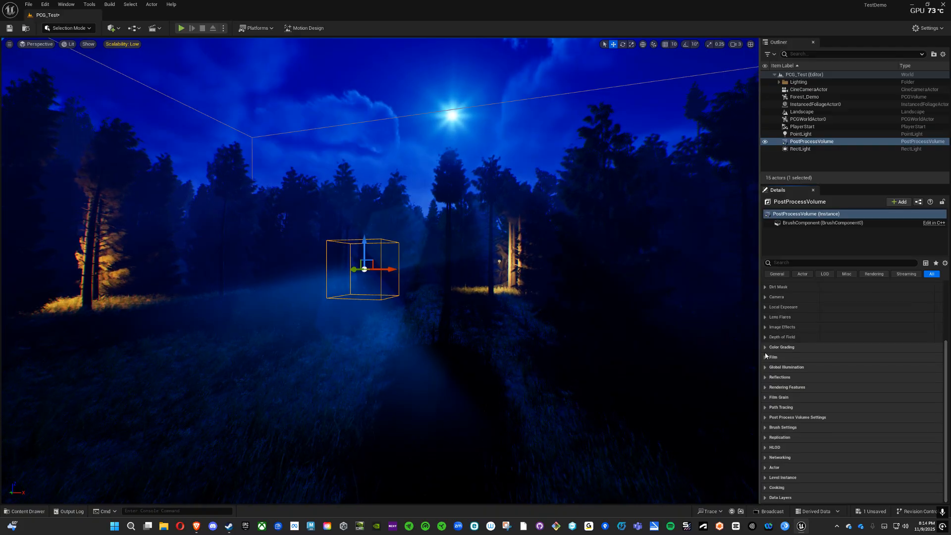
left_click(765, 348)
left_click(765, 356)
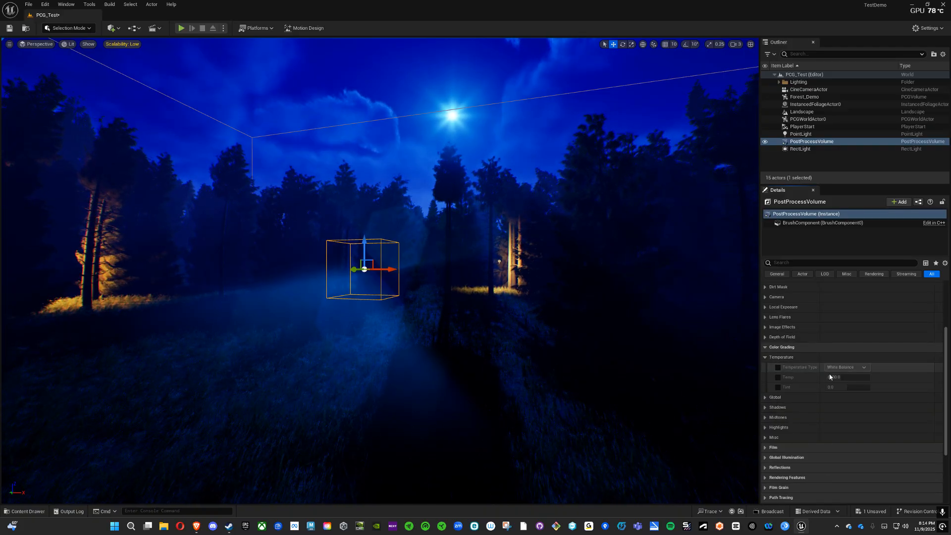
scroll(830, 377, "down", 4)
left_click(767, 349)
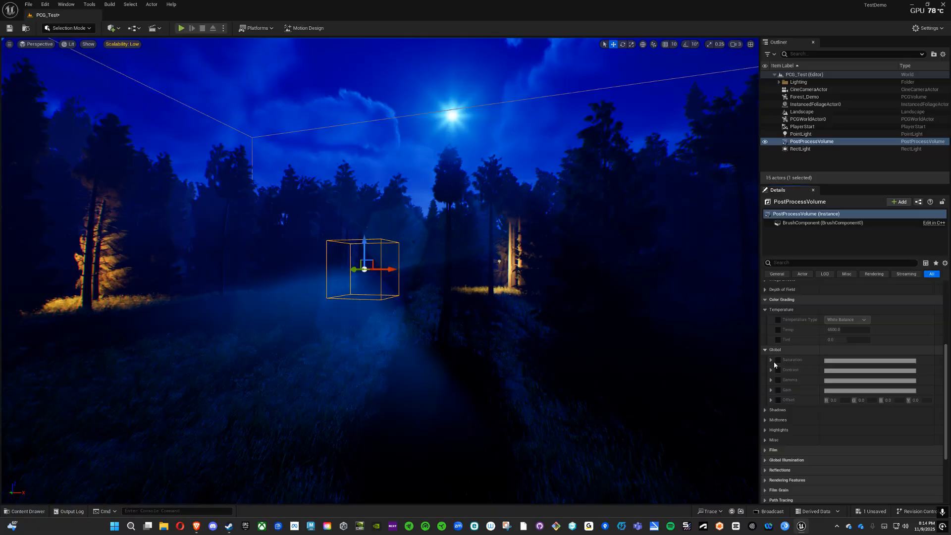
left_click(776, 410)
scroll(794, 400, "down", 10)
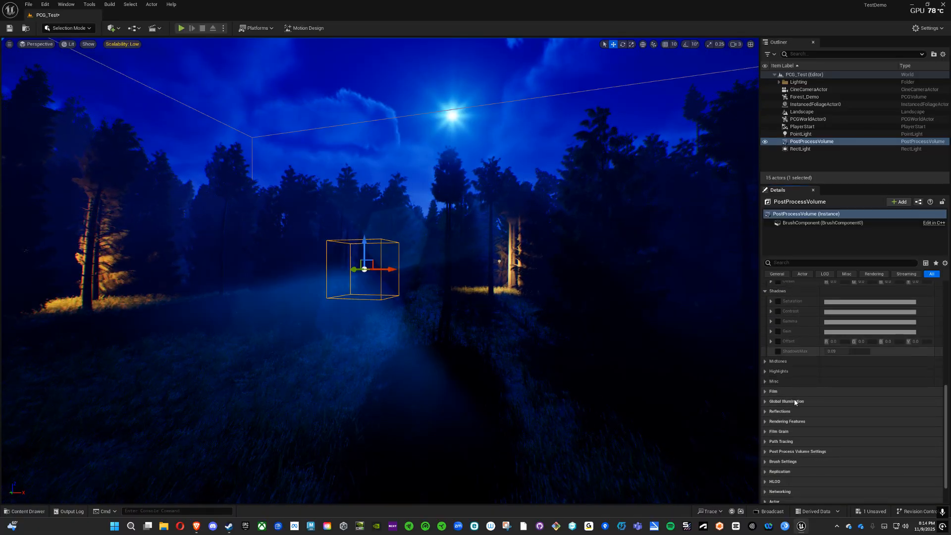
left_click(836, 363)
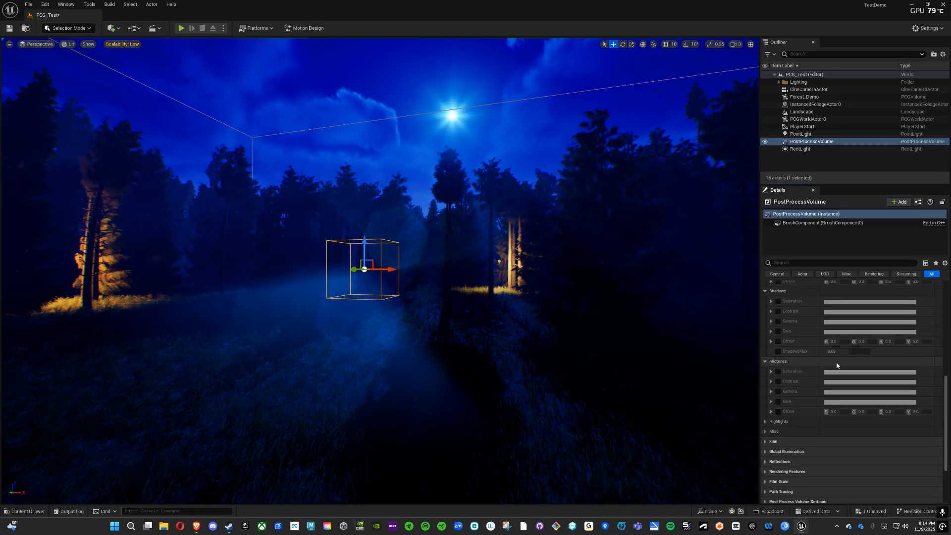
left_click(766, 421)
scroll(793, 360, "up", 3)
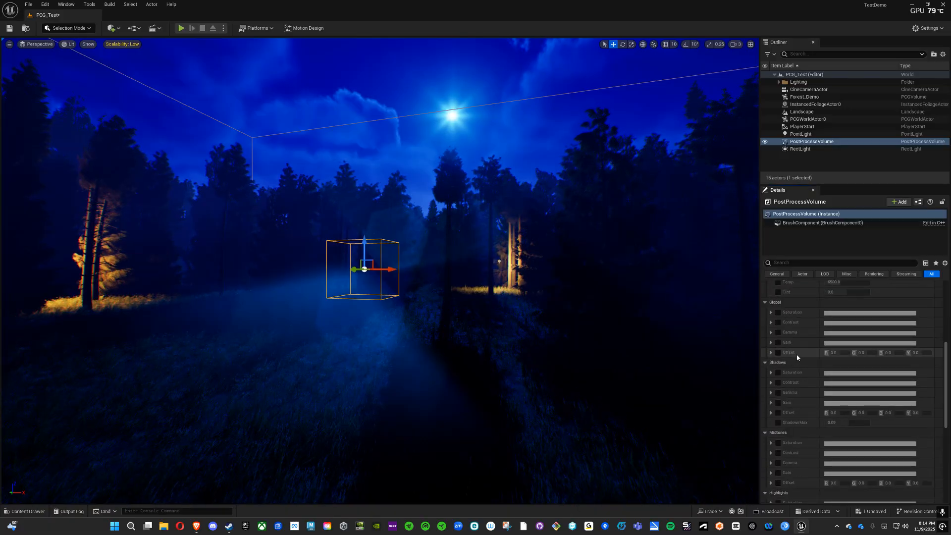
scroll(797, 352, "up", 6)
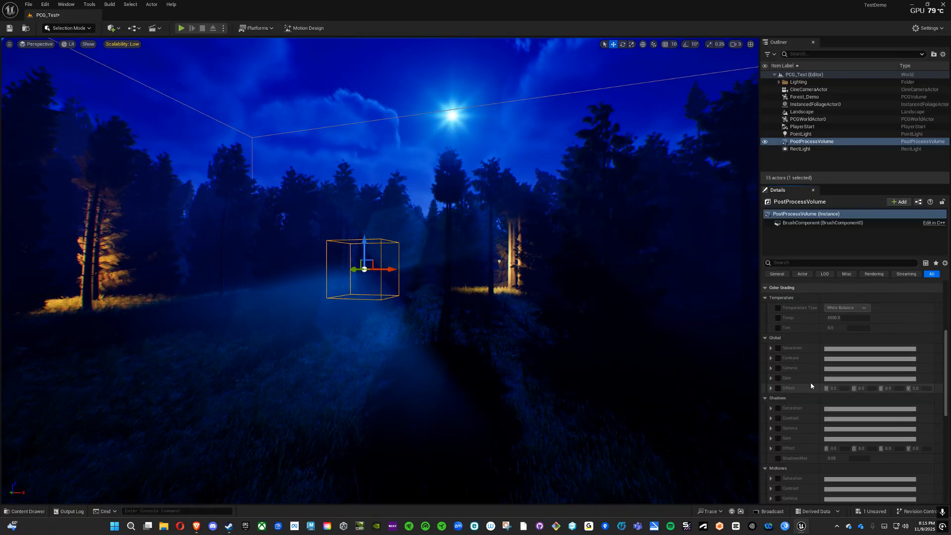
scroll(810, 384, "down", 7)
scroll(813, 434, "down", 8)
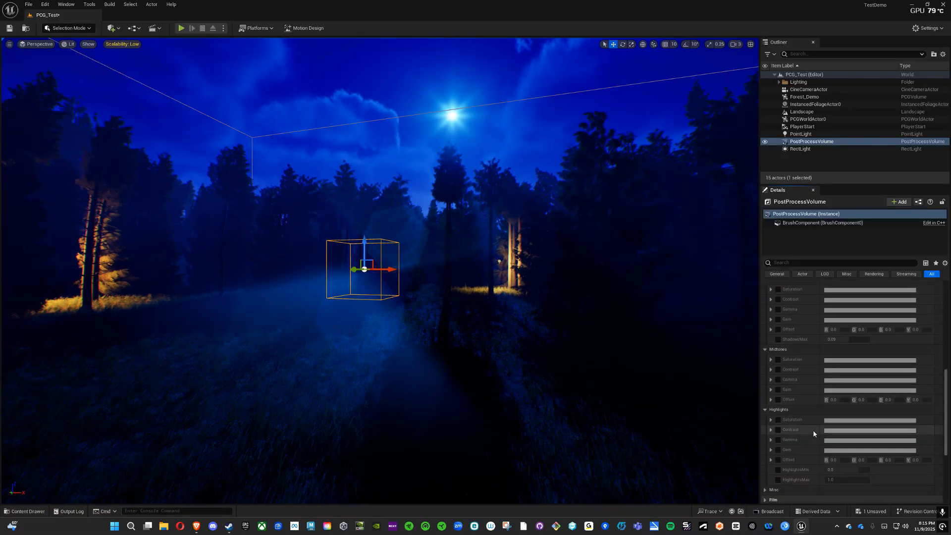
left_click(765, 430)
left_click(765, 430)
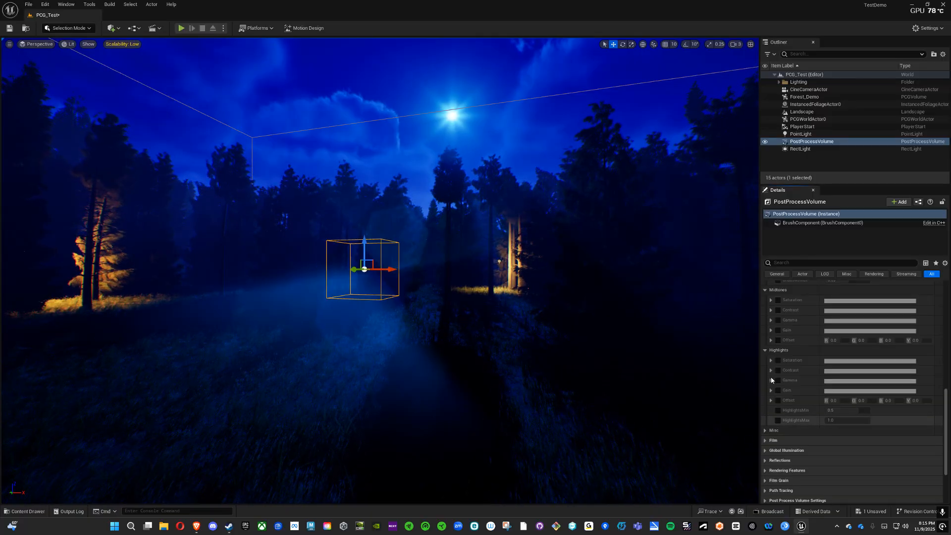
left_click(771, 360)
left_click(771, 427)
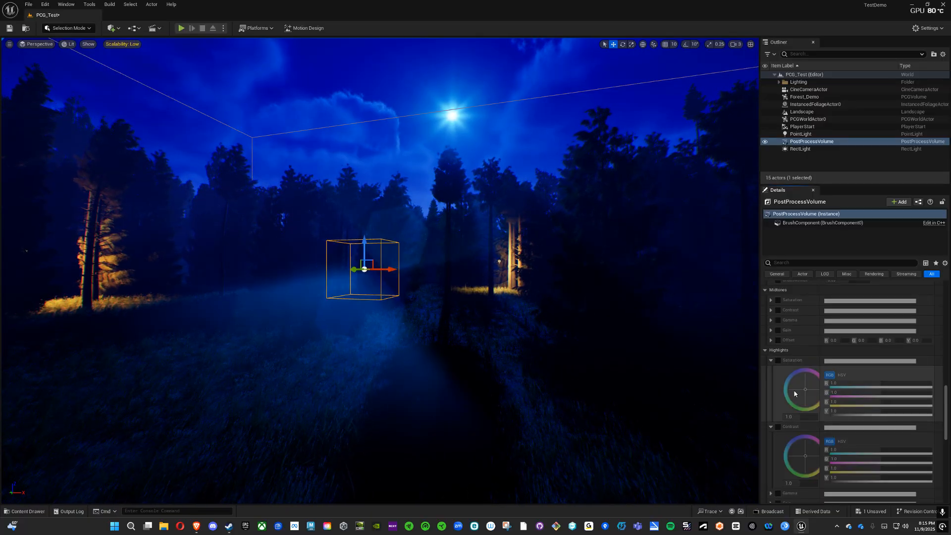
scroll(800, 387, "up", 2)
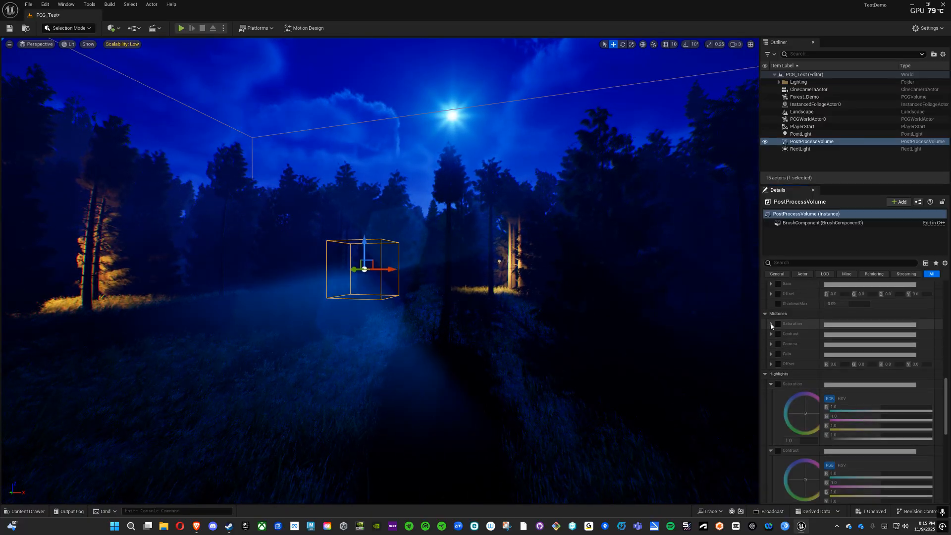
- Try the midtones' Saturation override with its color wheel and switch the override off again
left_click(771, 324)
mouse_move(797, 347)
left_mouse_down()
mouse_move(789, 361)
mouse_move(808, 387)
mouse_move(798, 373)
mouse_move(806, 352)
mouse_move(796, 360)
left_mouse_up()
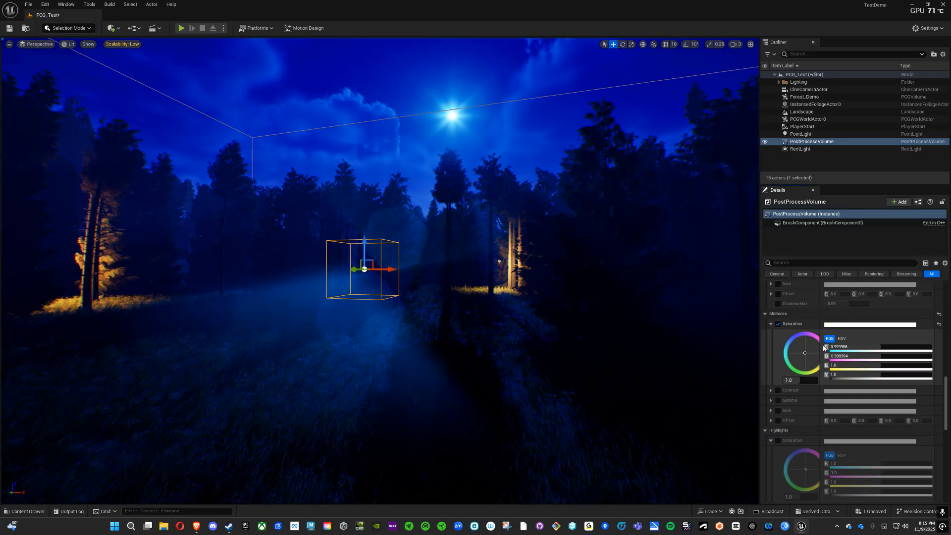
left_click(778, 323)
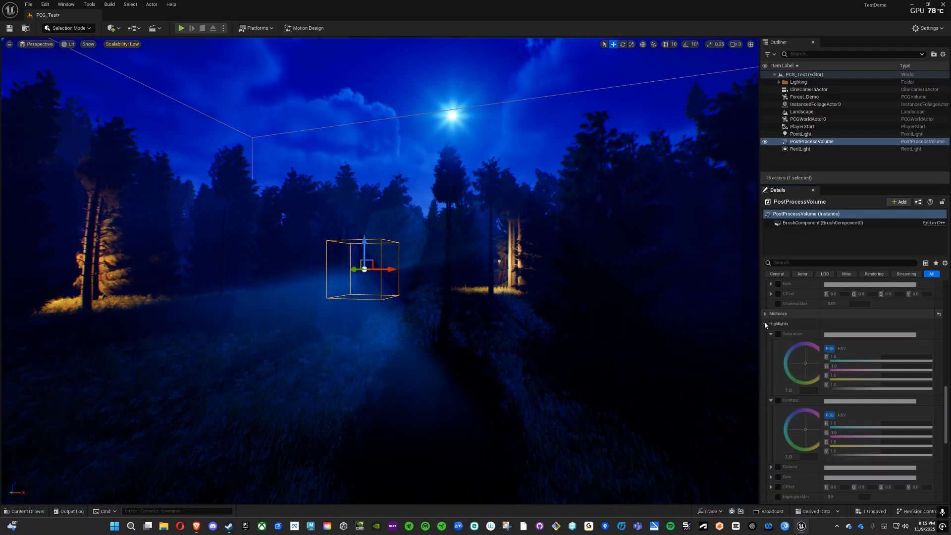
left_click(765, 315)
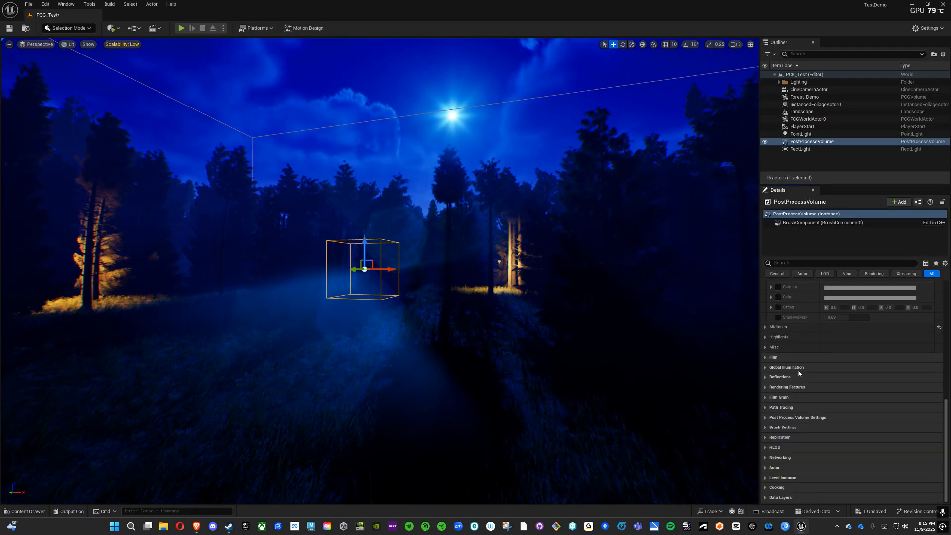
- Enable the Film Grain Intensity override, try about 0.63, and set the intensity to 0.3
left_click(770, 397)
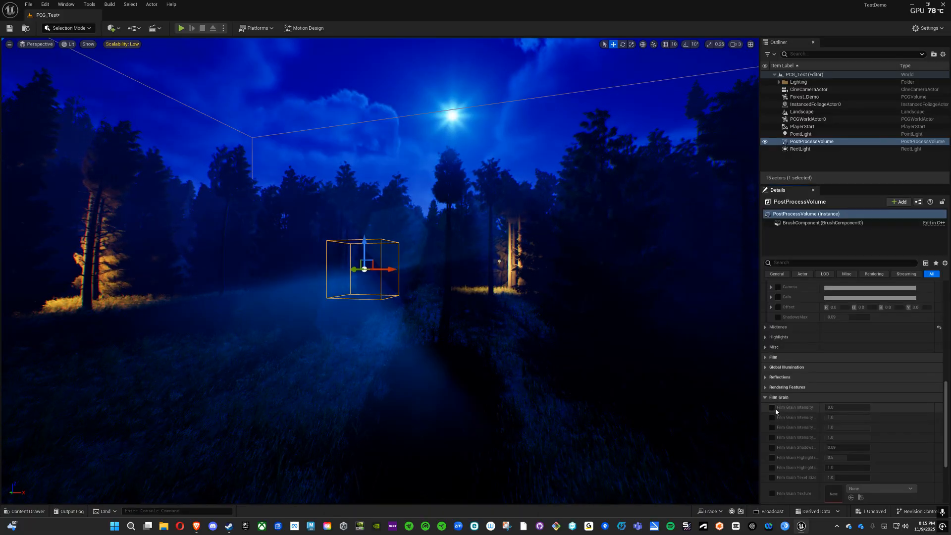
left_click(774, 408)
left_click_drag(830, 408, 854, 407)
left_click(852, 407)
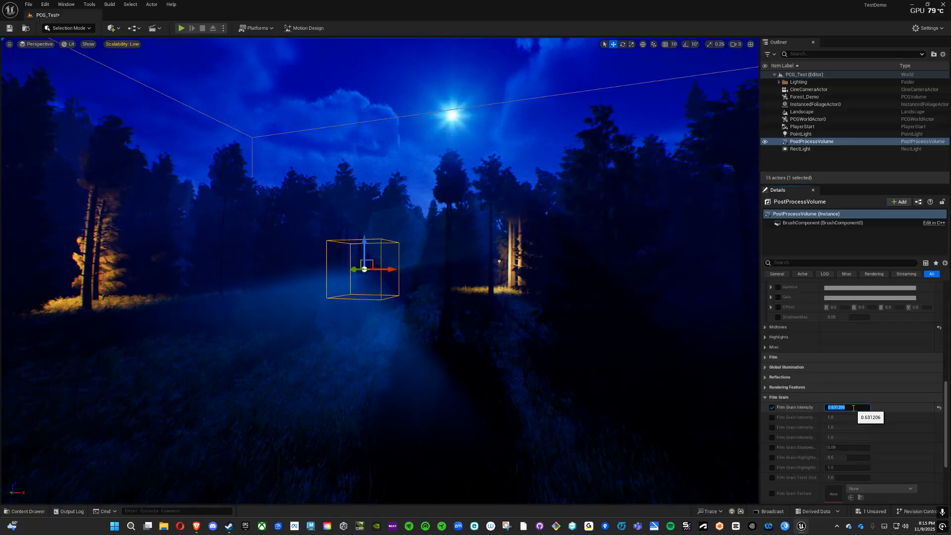
type("0.3")
key("Return")
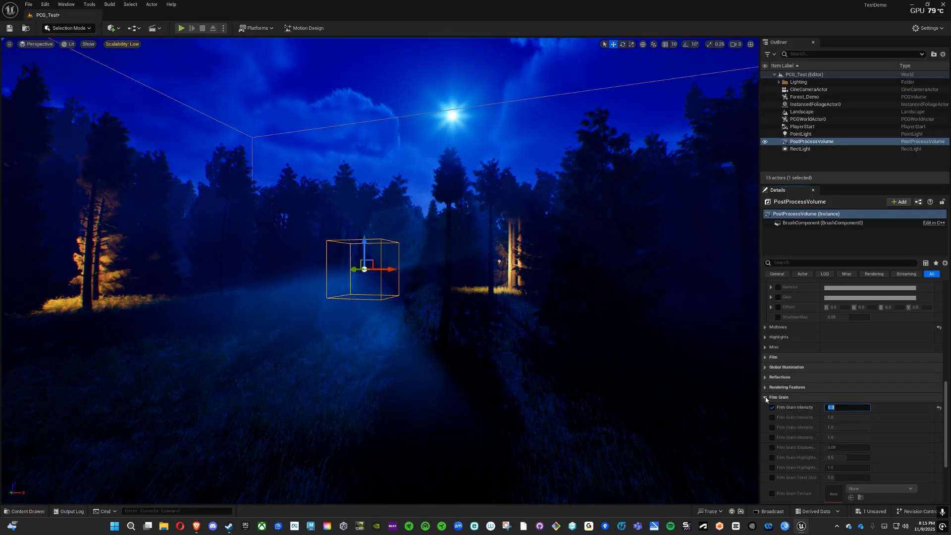
left_click(765, 398)
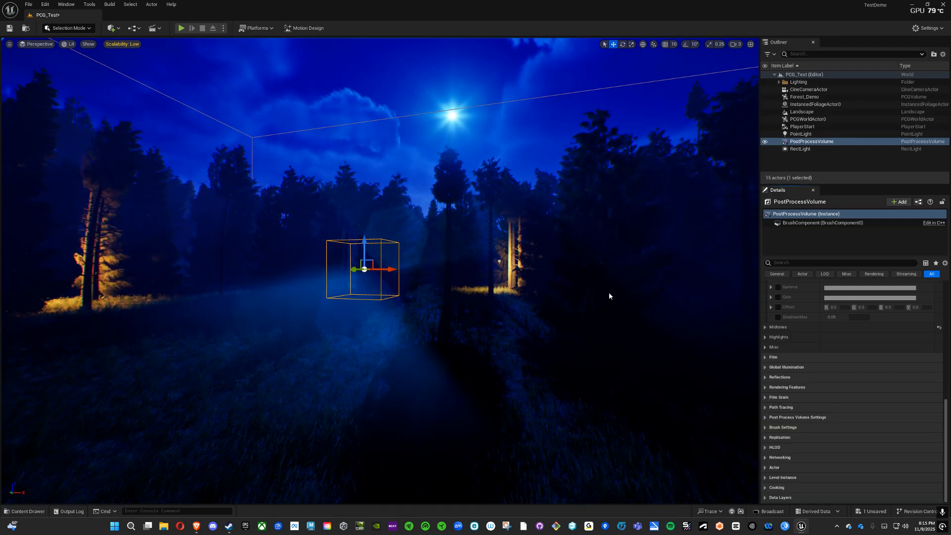
- Add a Local Fog Volume to the level and lower it to the forest floor
left_click(112, 28)
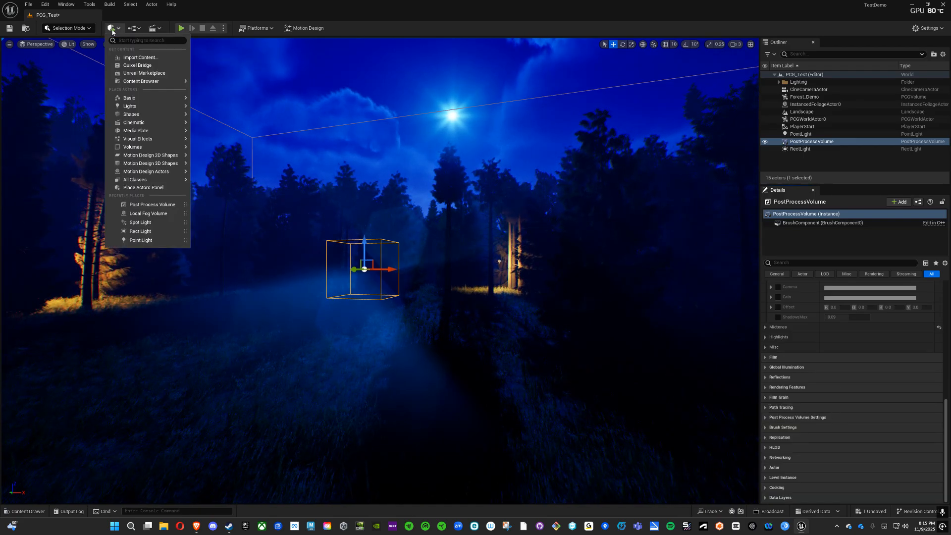
mouse_move(163, 140)
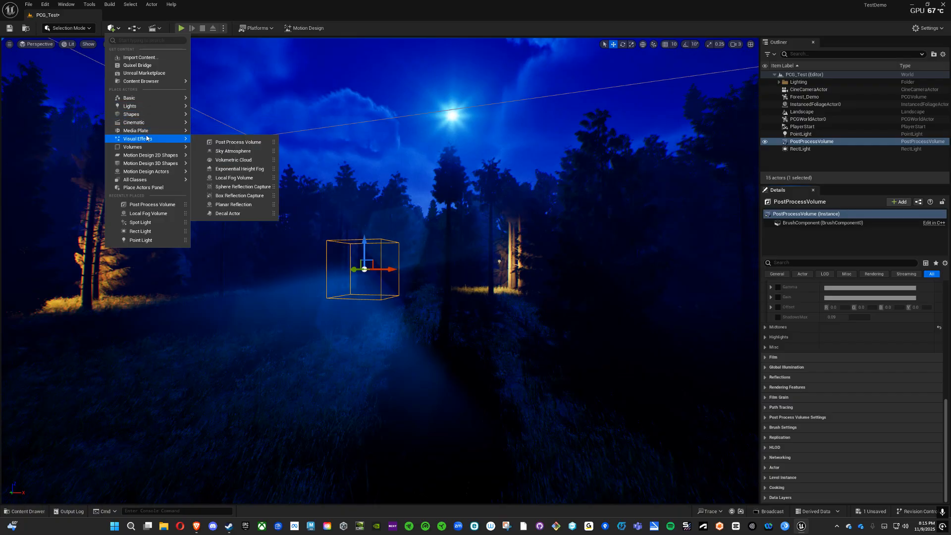
left_click(238, 178)
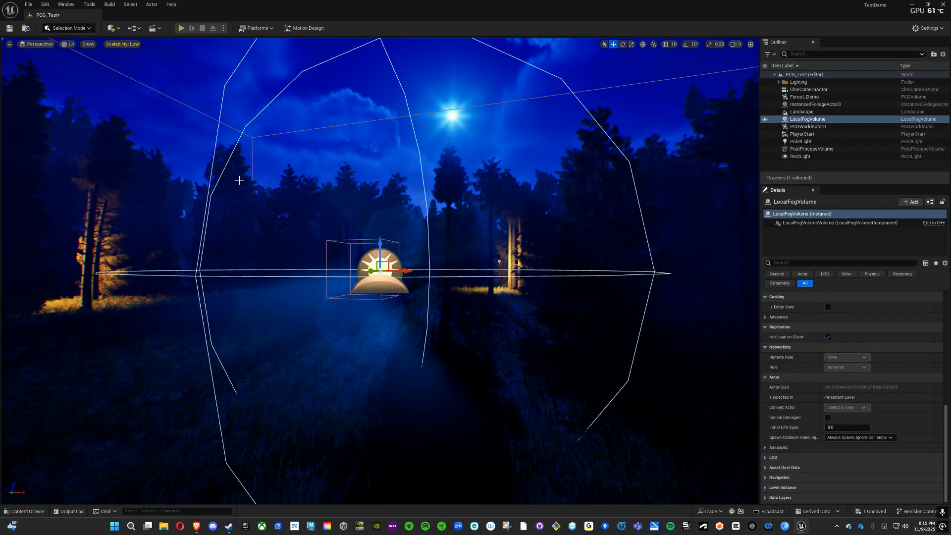
left_click_drag(374, 245, 376, 354)
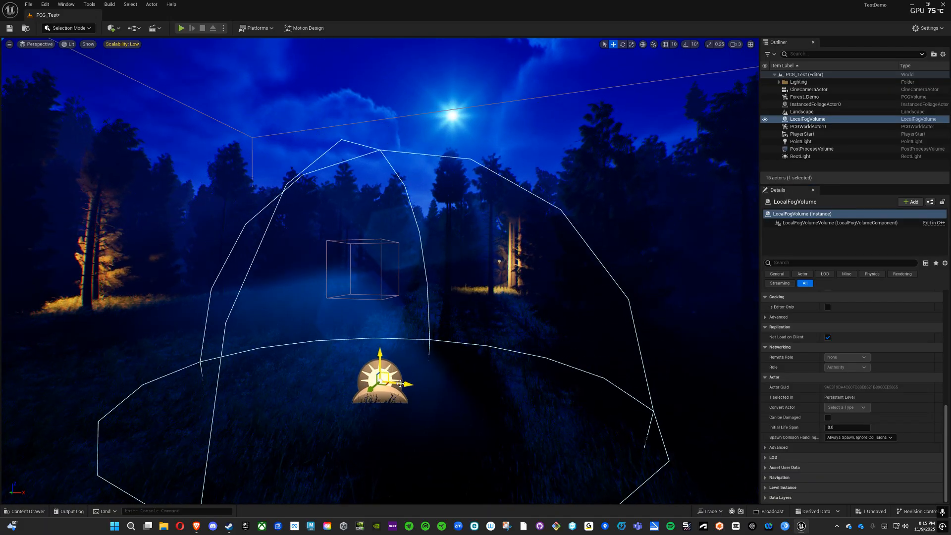
- Scale the fog volume to about 1.9 and move it back among the trees beside the lit tree, near X -1081, Y -2711, Z 71
left_click_drag(404, 382, 173, 350)
key("r")
key("w")
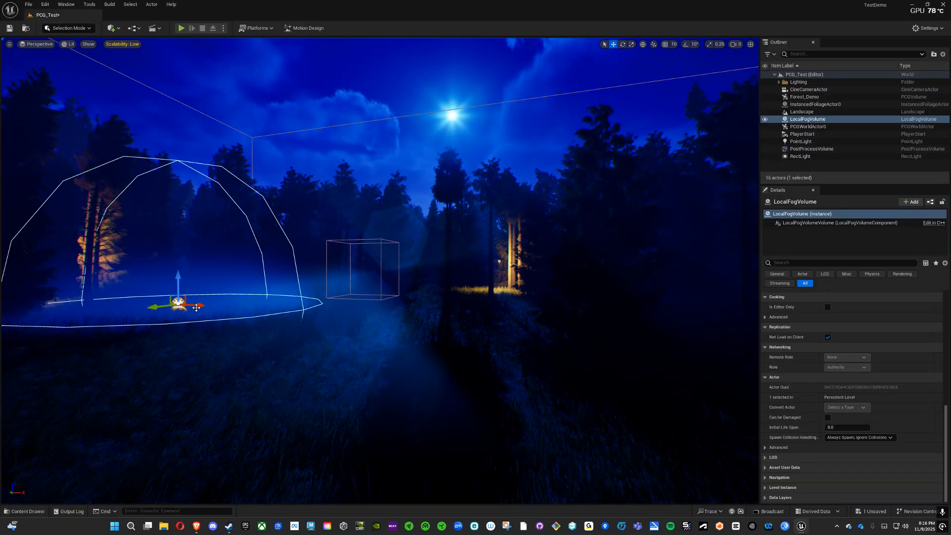
mouse_move(196, 307)
left_mouse_down()
mouse_move(96, 303)
mouse_move(216, 275)
mouse_move(217, 291)
mouse_move(199, 289)
left_mouse_up()
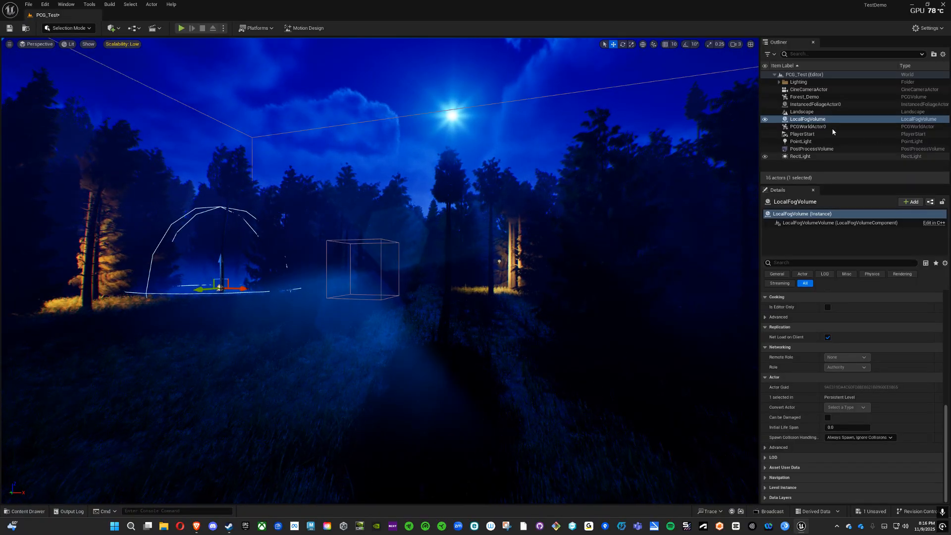
- Set the Local Fog Volume's Radial Fog Density to 5.0
left_click(817, 120)
scroll(789, 352, "up", 10)
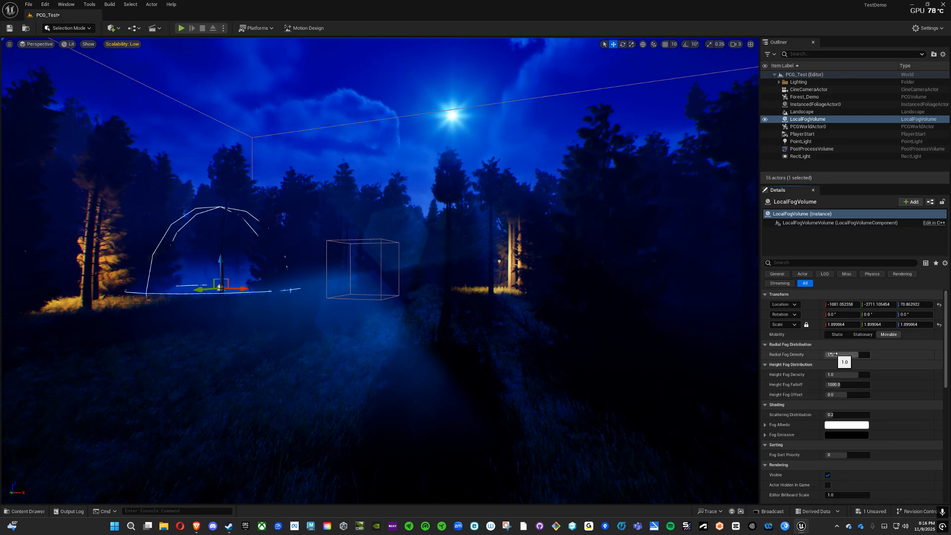
mouse_move(835, 354)
left_mouse_down()
mouse_move(859, 354)
mouse_move(835, 354)
left_mouse_up()
left_click(838, 354)
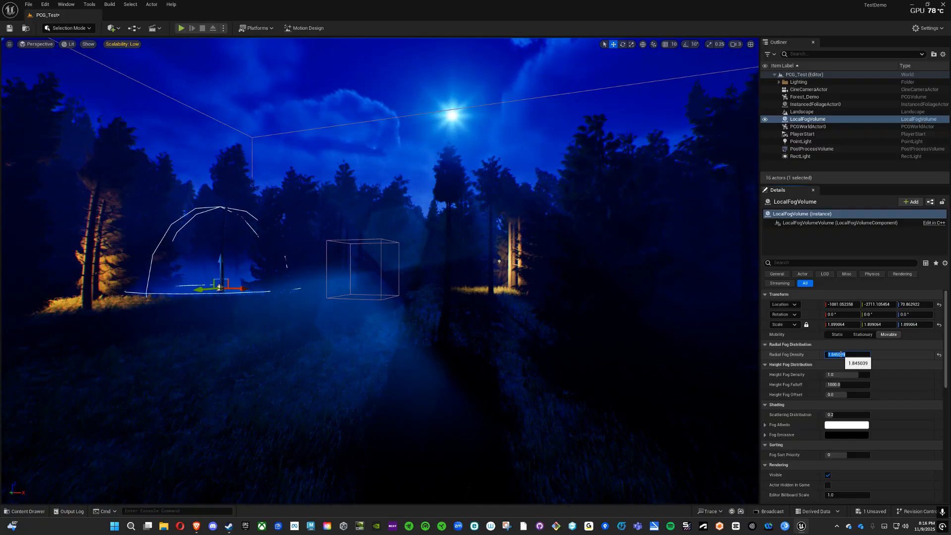
type("5")
key("Return")
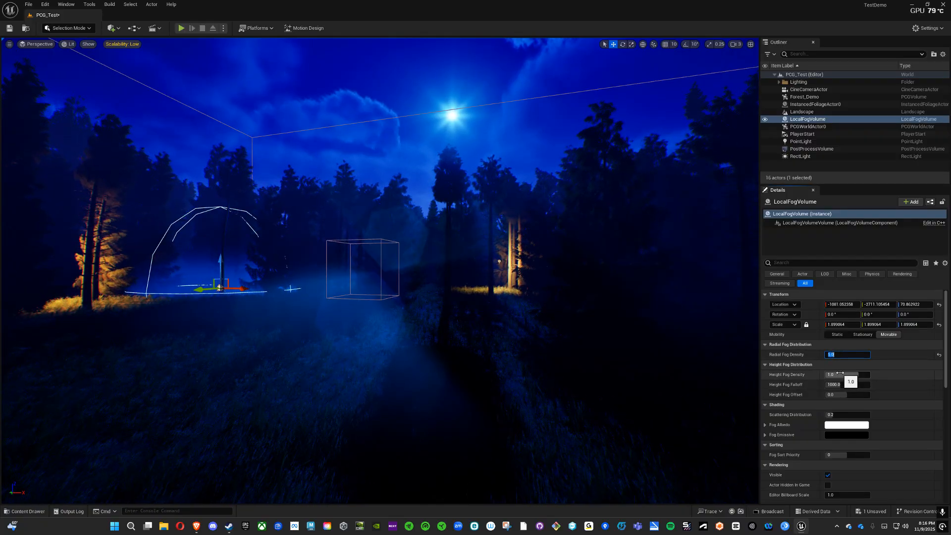
- Adjust the Height Fog Density to about 1.03, Falloff to about 782 and Offset to about -0.15, and move the fog volume farther into the forest
left_click_drag(840, 373, 837, 395)
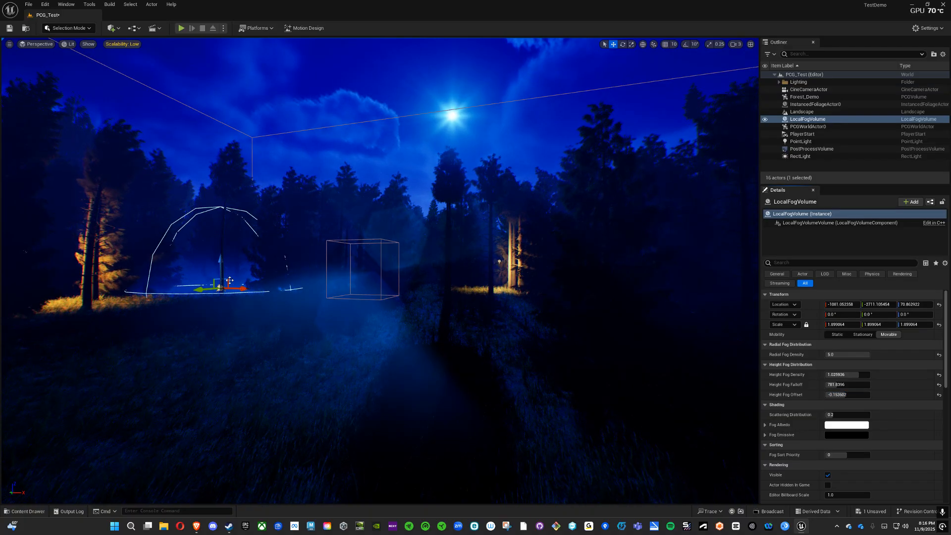
left_click_drag(208, 290, 241, 286)
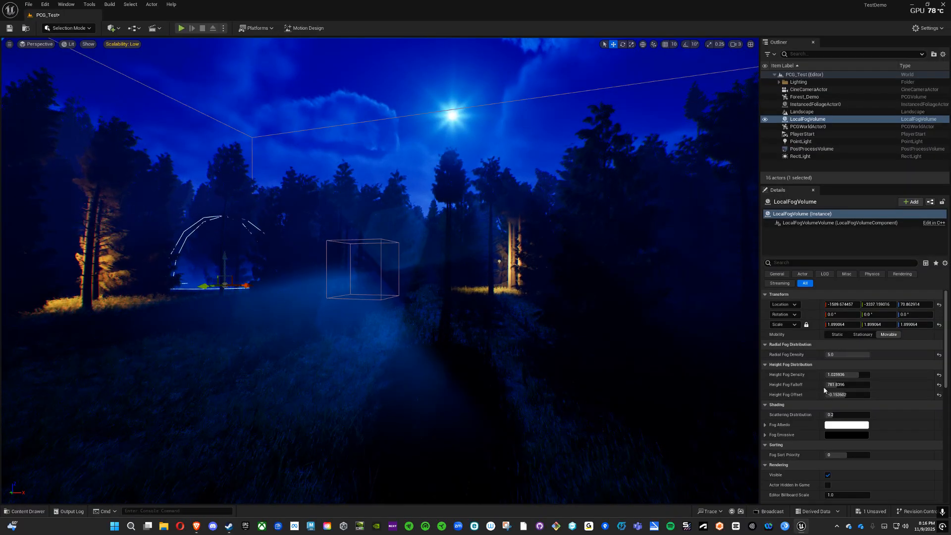
- Select the Post Process Volume again and look through its Color Grading, Reflections and Path Tracing settings
left_click(380, 252)
scroll(872, 396, "down", 10)
left_click(765, 389)
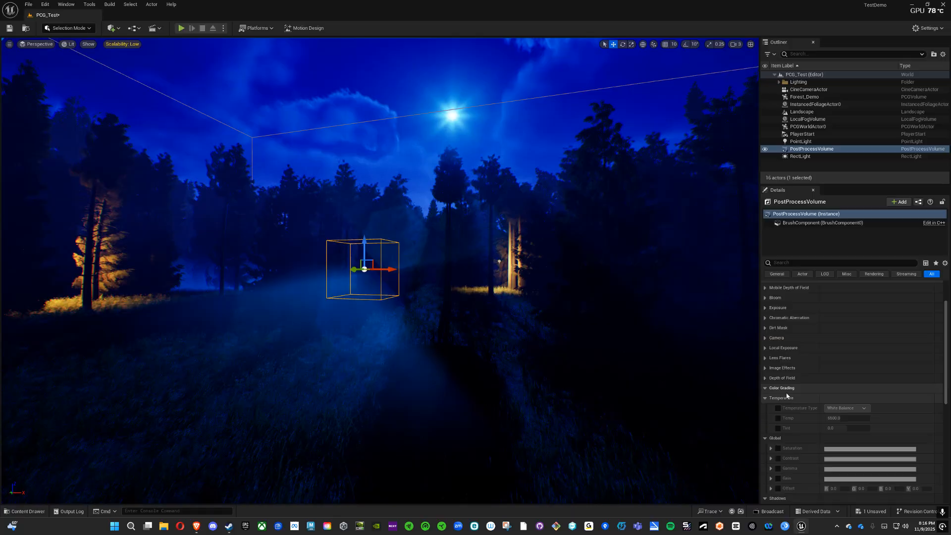
left_click(765, 409)
left_click(765, 419)
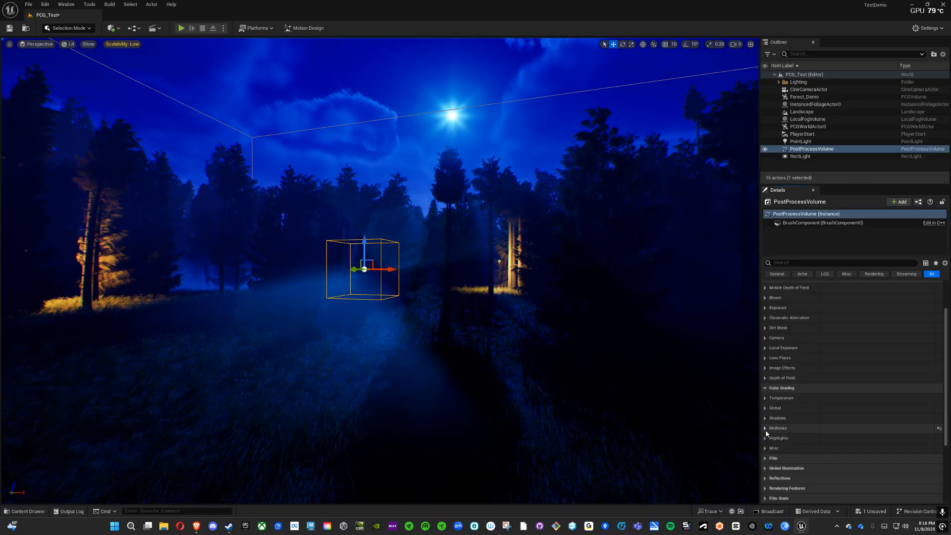
scroll(818, 421, "down", 2)
scroll(818, 421, "down", 3)
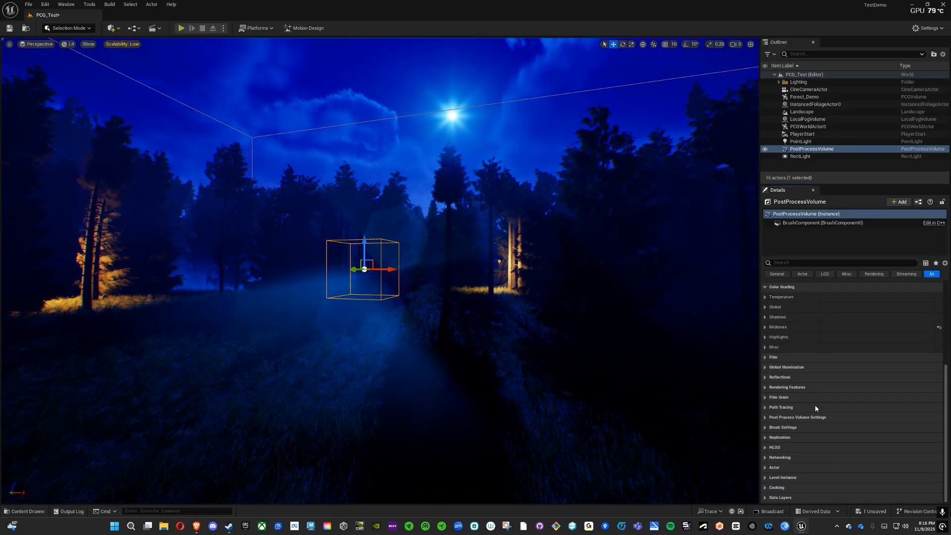
left_click(769, 379)
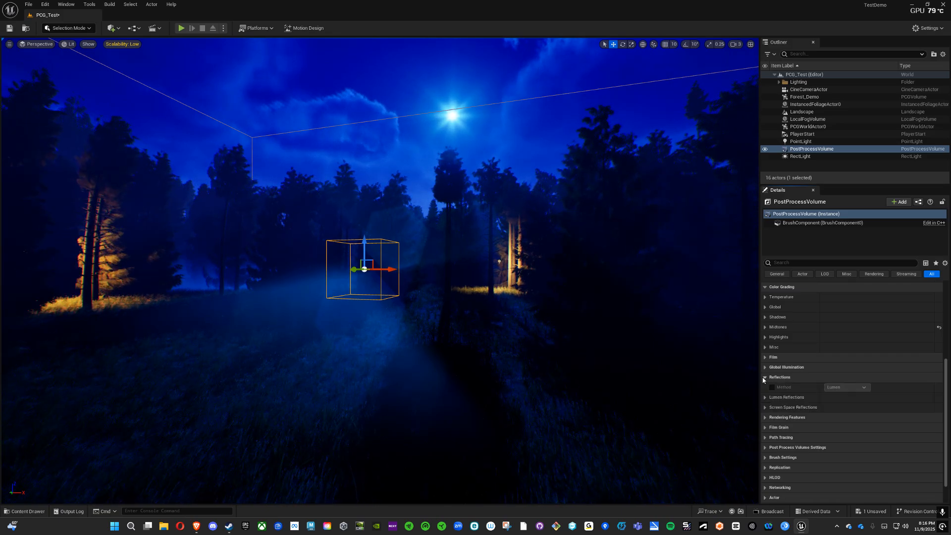
left_click(769, 437)
left_click(769, 437)
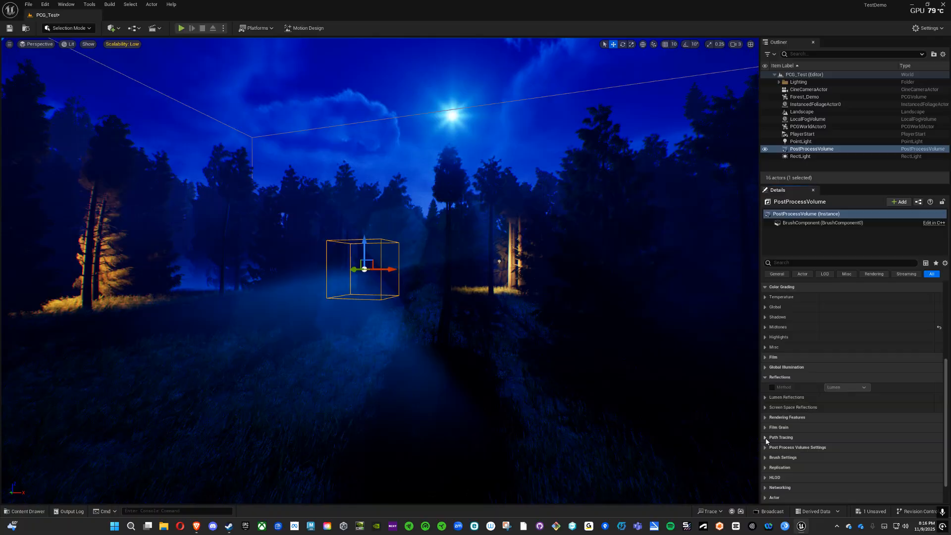
- Enable the Lumen method override for Reflections and override Max Reflection Bounces in the Lumen Reflections settings with a new value
left_click(772, 388)
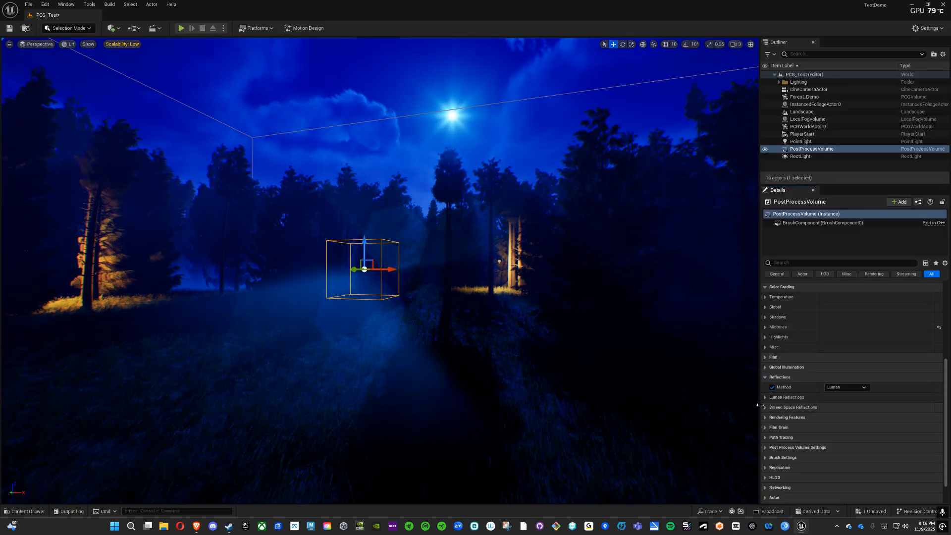
left_click(786, 397)
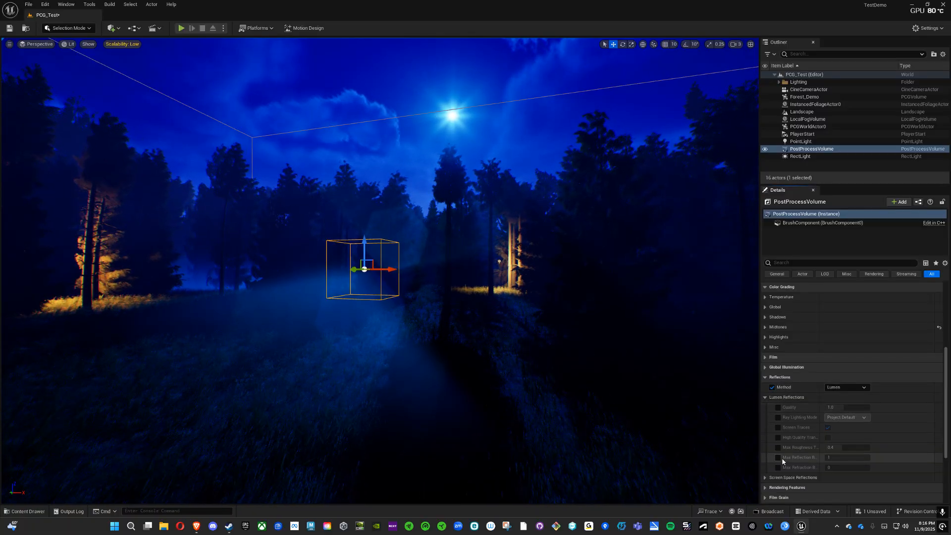
left_click(778, 458)
left_click(833, 458)
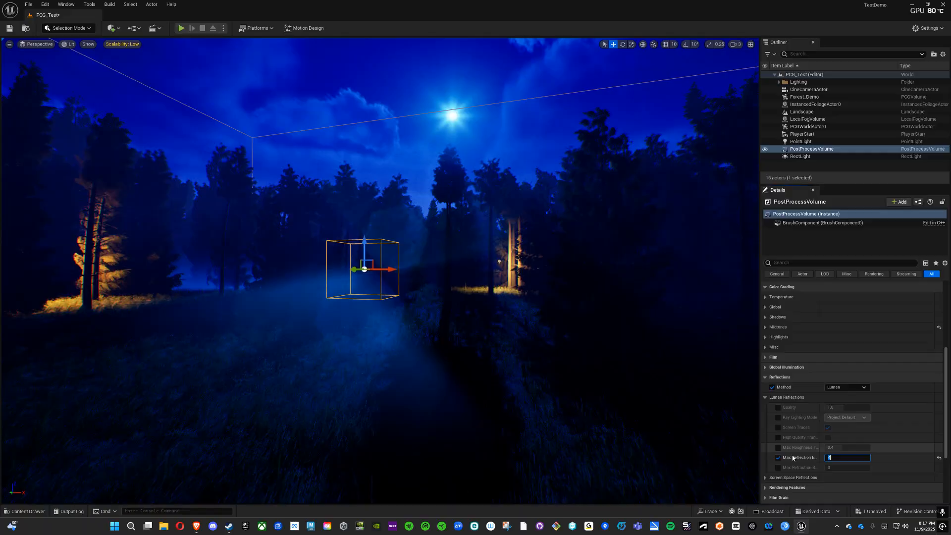
left_click_drag(946, 399, 946, 411)
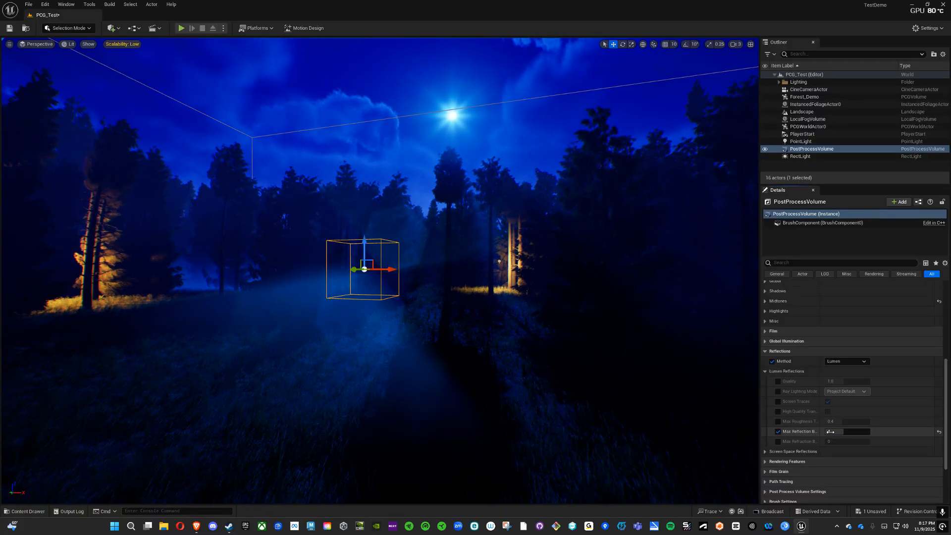
left_click(765, 371)
- Enable the Global Illumination method override with Lumen and check the Lumen Global Illumination settings
left_click(765, 341)
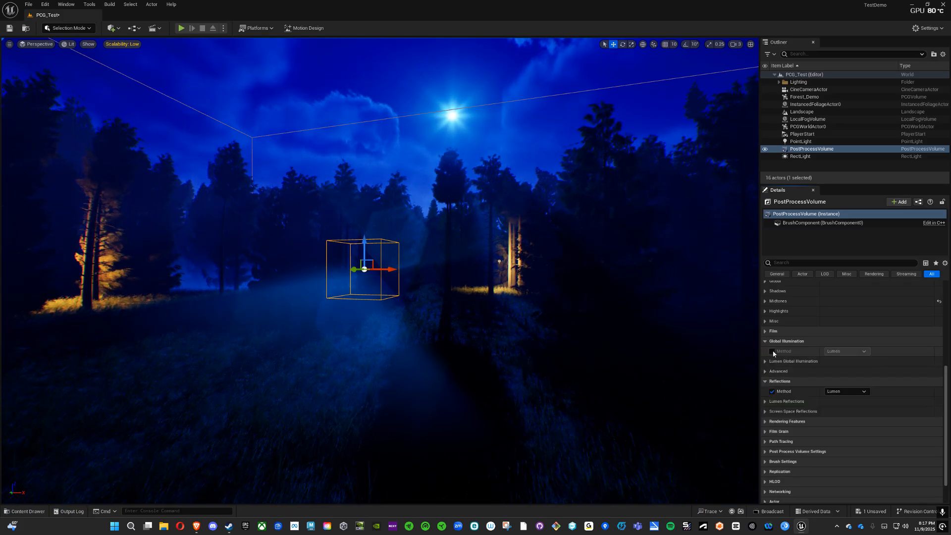
left_click(771, 351)
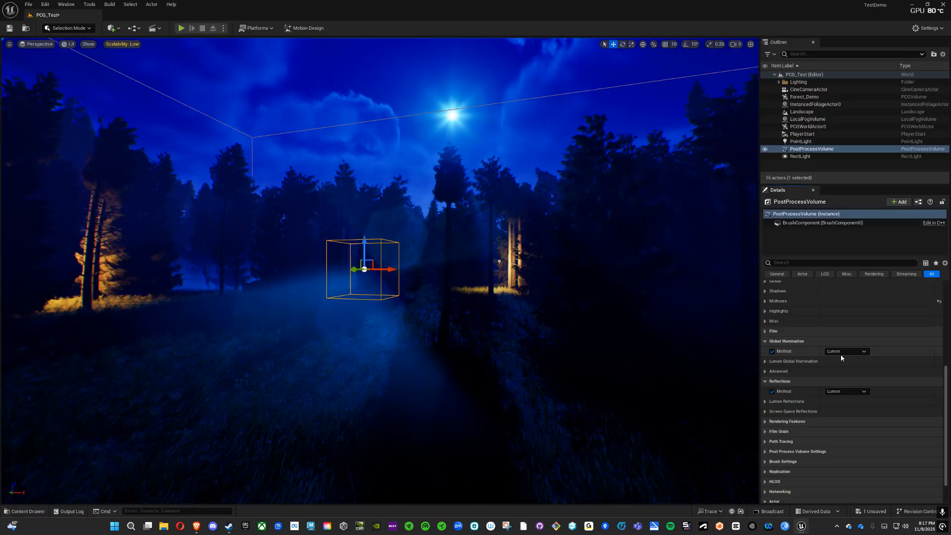
left_click(765, 362)
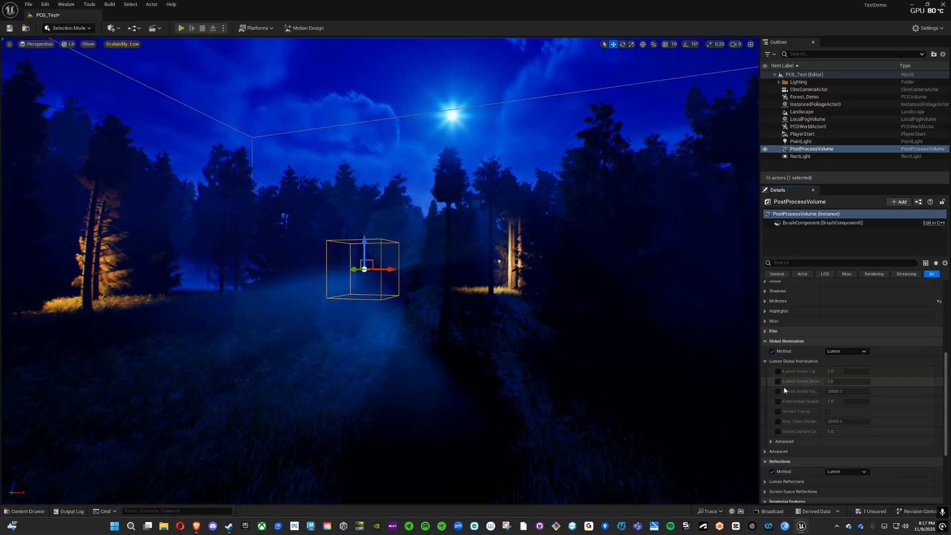
left_click(765, 361)
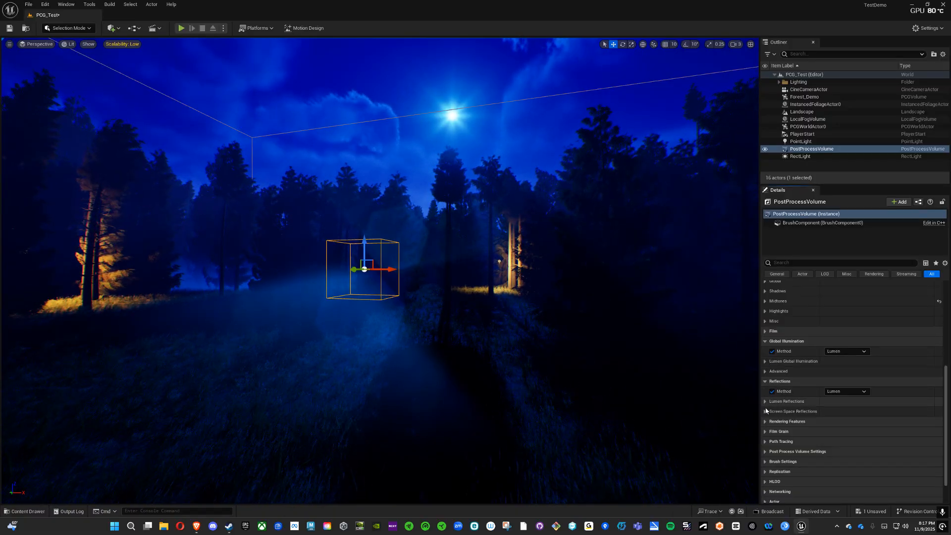
- Look through the Post Process Volume's Screen Space Reflections and Rendering Features settings
left_click(765, 411)
left_click(765, 412)
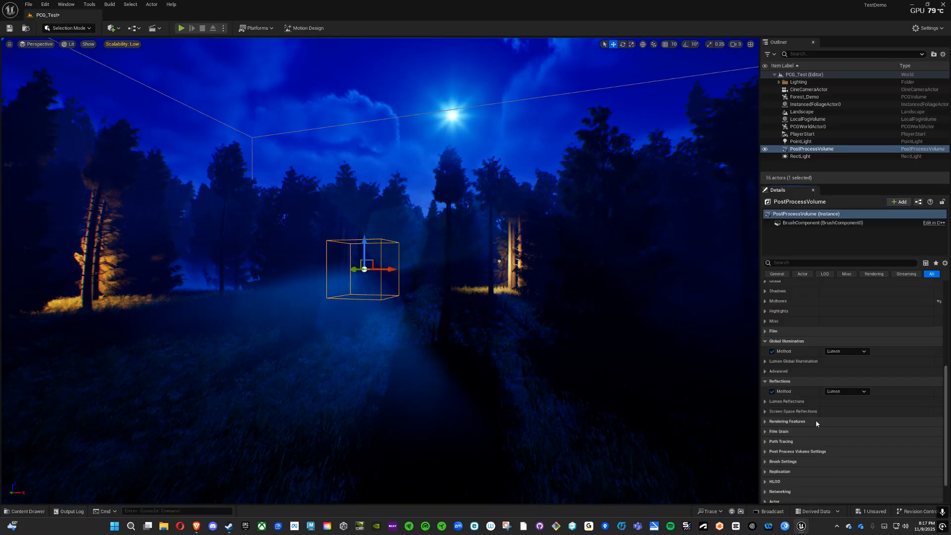
scroll(822, 406, "down", 2)
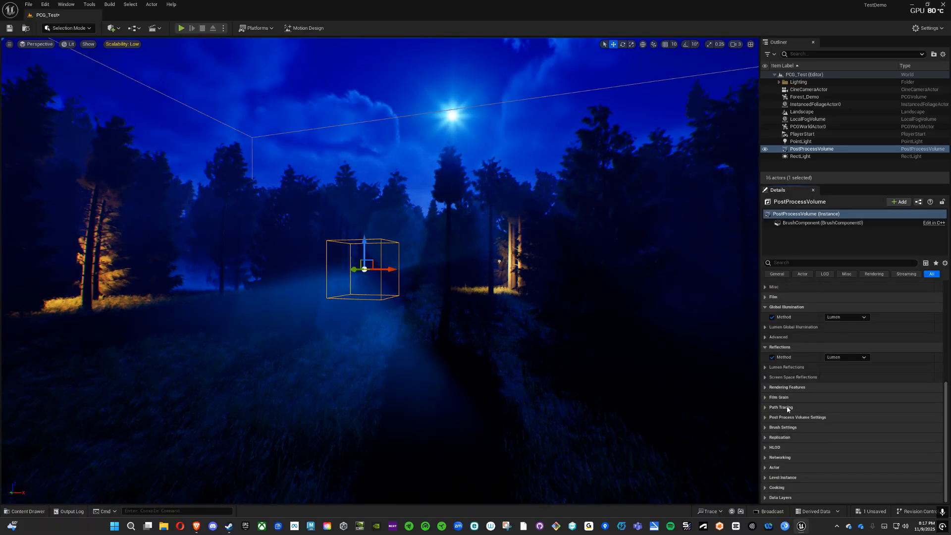
left_click(765, 387)
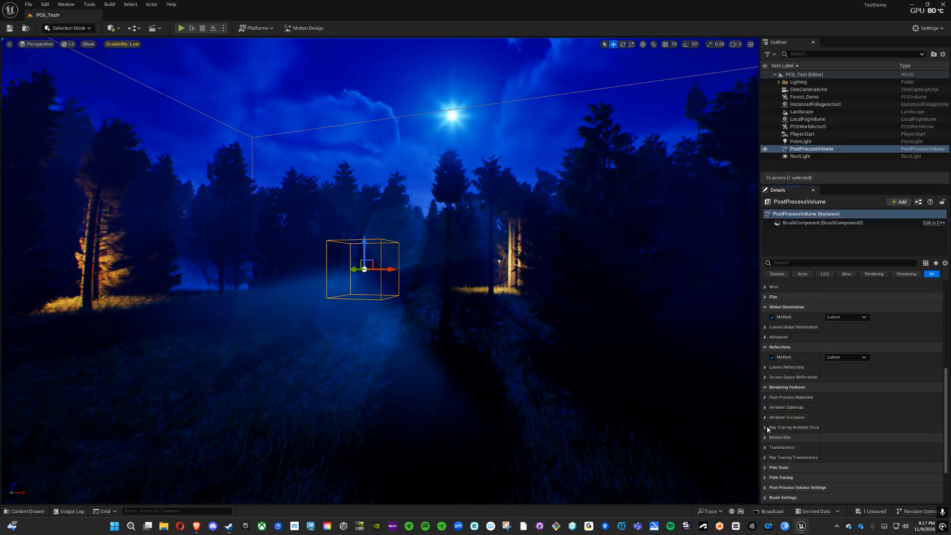
left_click(764, 387)
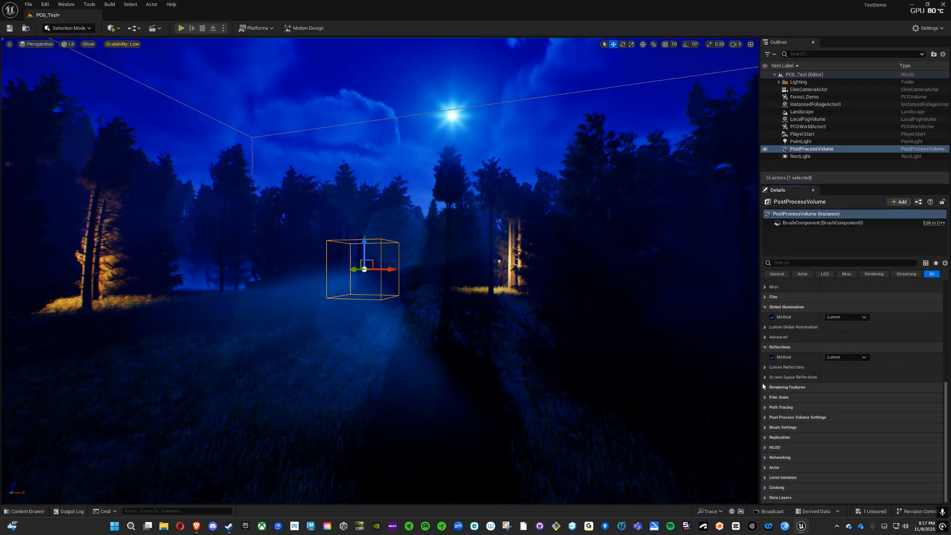